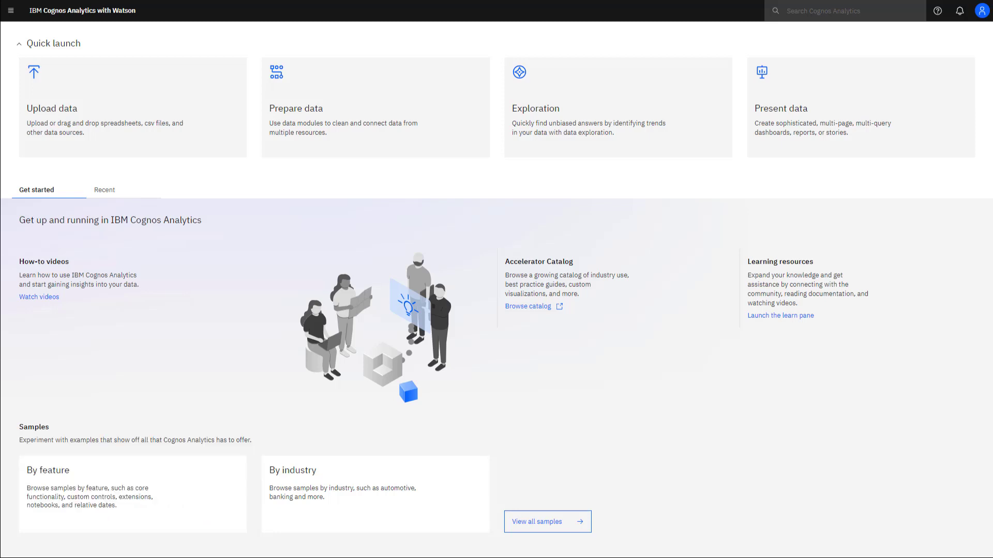
Create a blank dashboard using the Great outdoors data module from Team content > Samples
{"action": "left_click", "coordinate": [11, 11]}
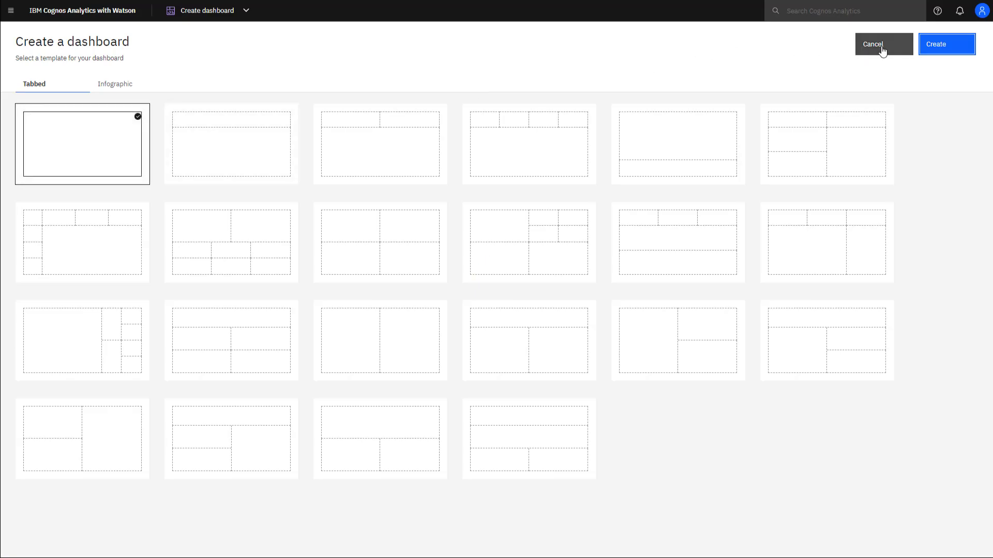
{"action": "left_click", "coordinate": [948, 47]}
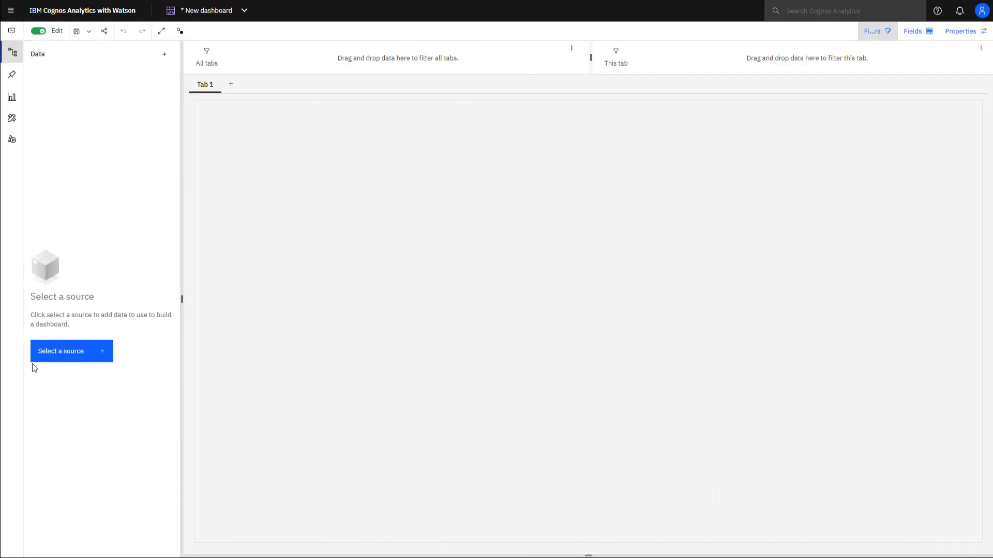
{"action": "left_click", "coordinate": [62, 353]}
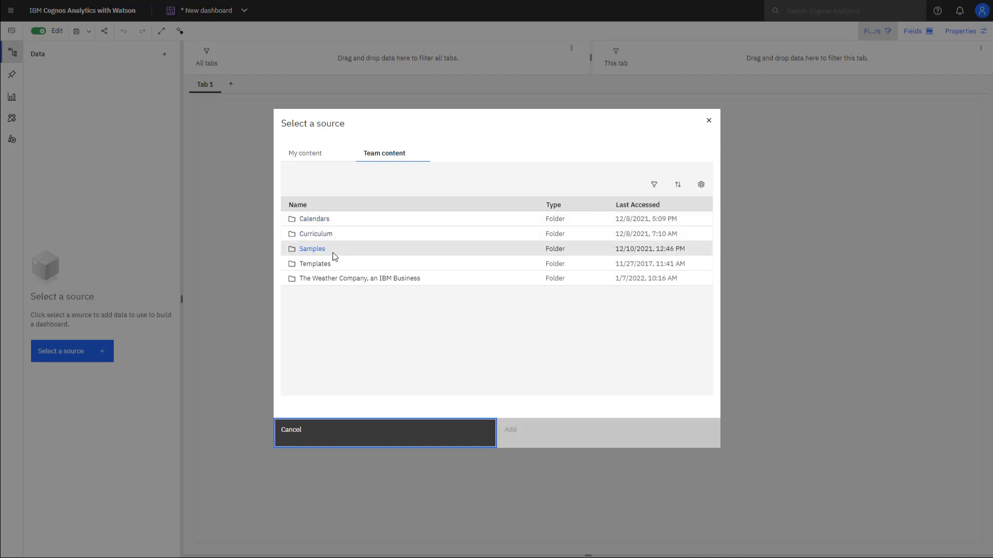
{"action": "left_click", "coordinate": [324, 252]}
{"action": "left_click", "coordinate": [398, 276]}
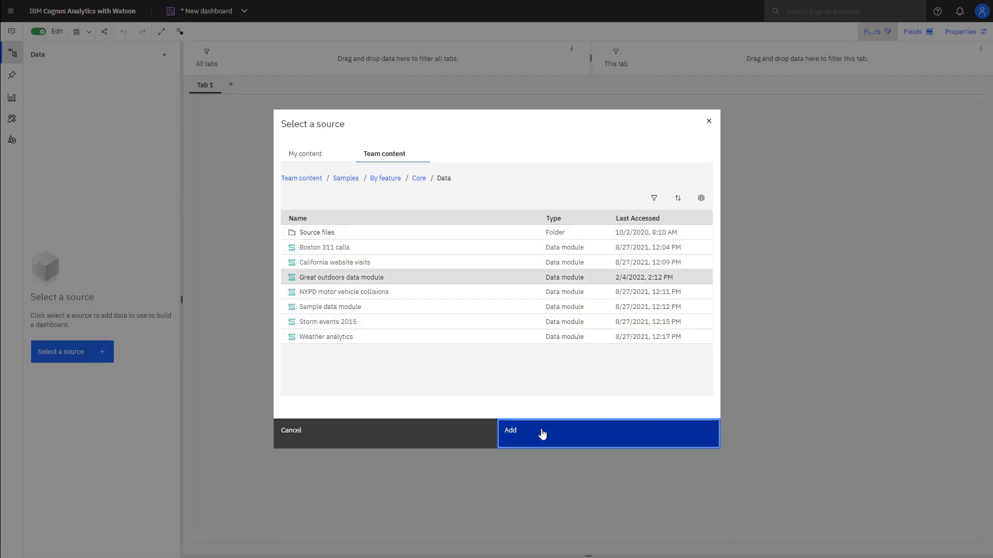
{"action": "left_click", "coordinate": [537, 431]}
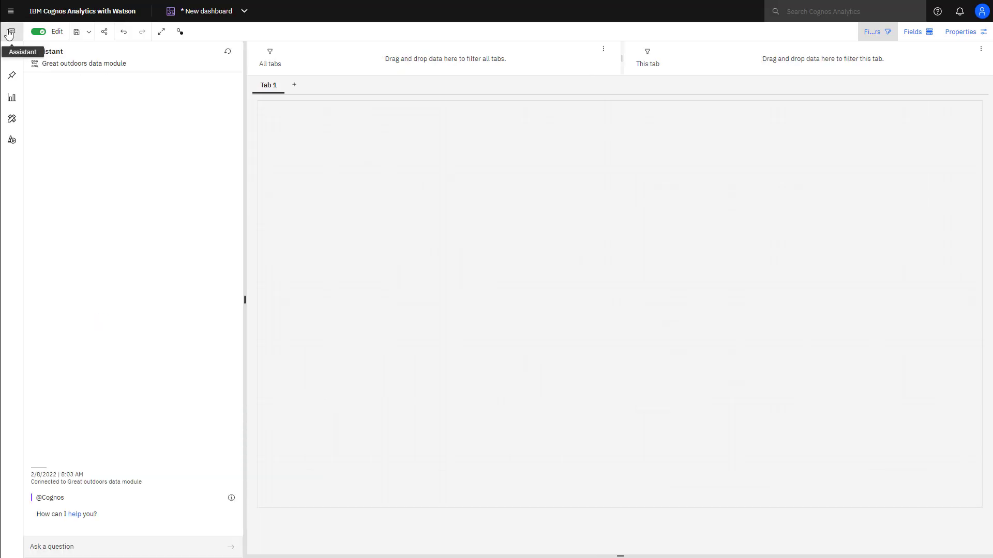
Ask the assistant for help, list the data sources, and show the Revenue field's details
{"action": "left_click", "coordinate": [75, 515]}
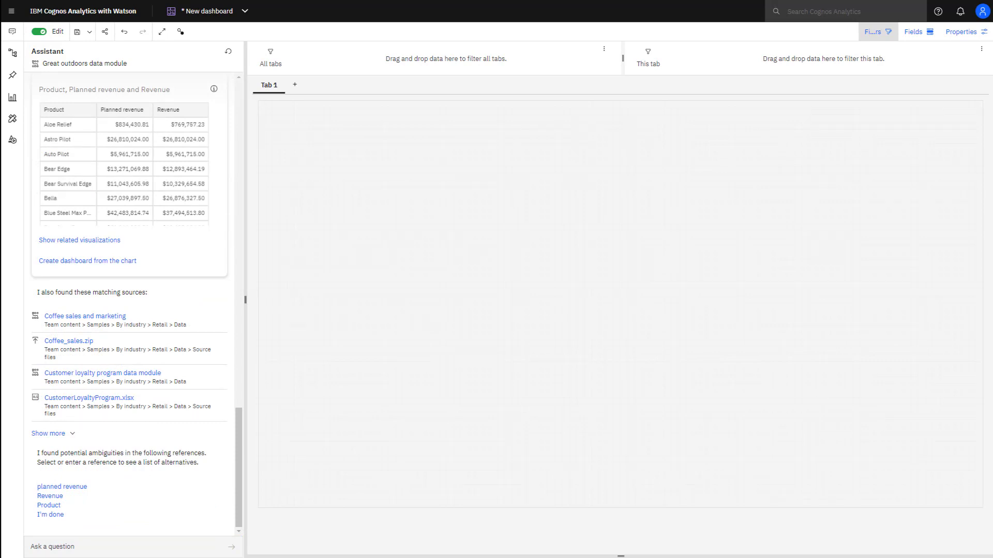
{"action": "type", "text": "view data sources"}
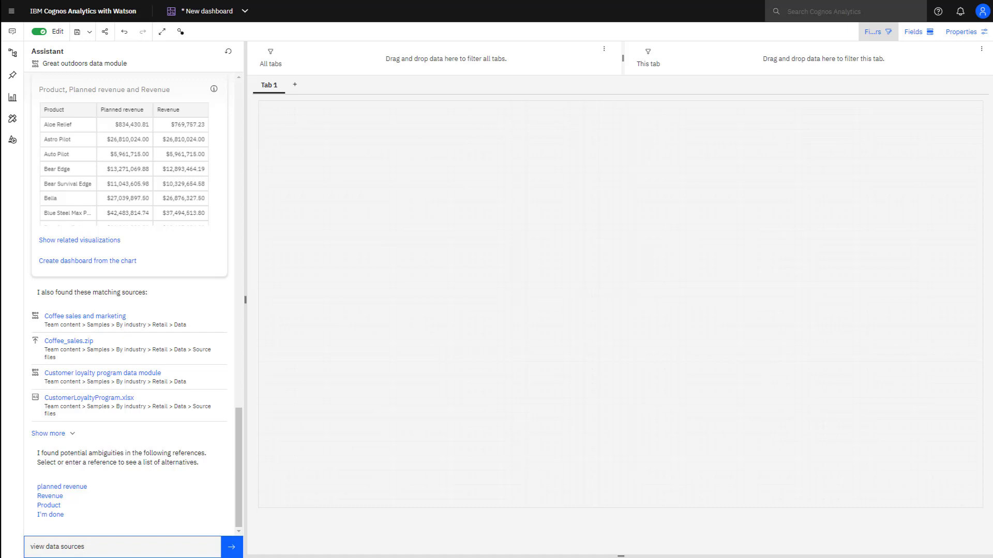
{"action": "left_click", "coordinate": [231, 547]}
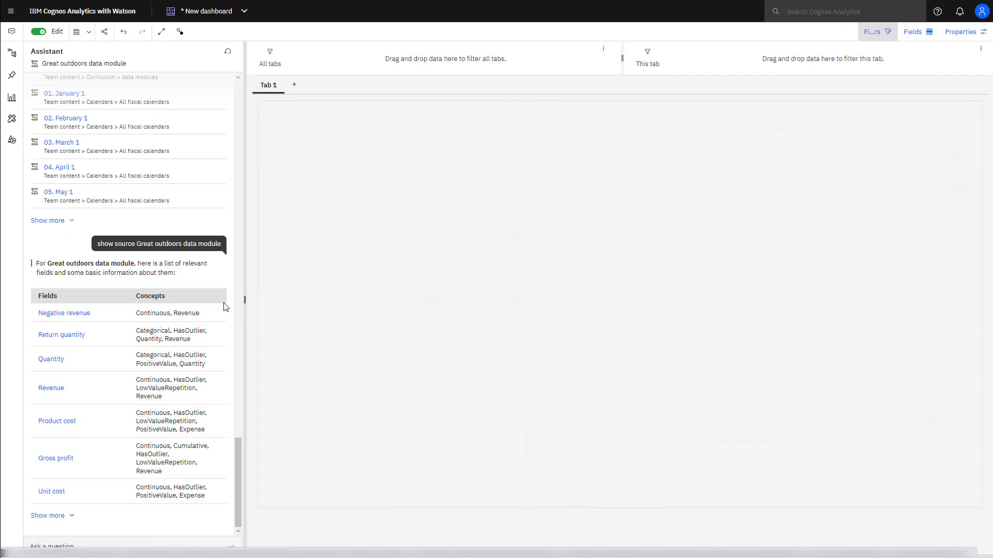
{"action": "left_click", "coordinate": [52, 389]}
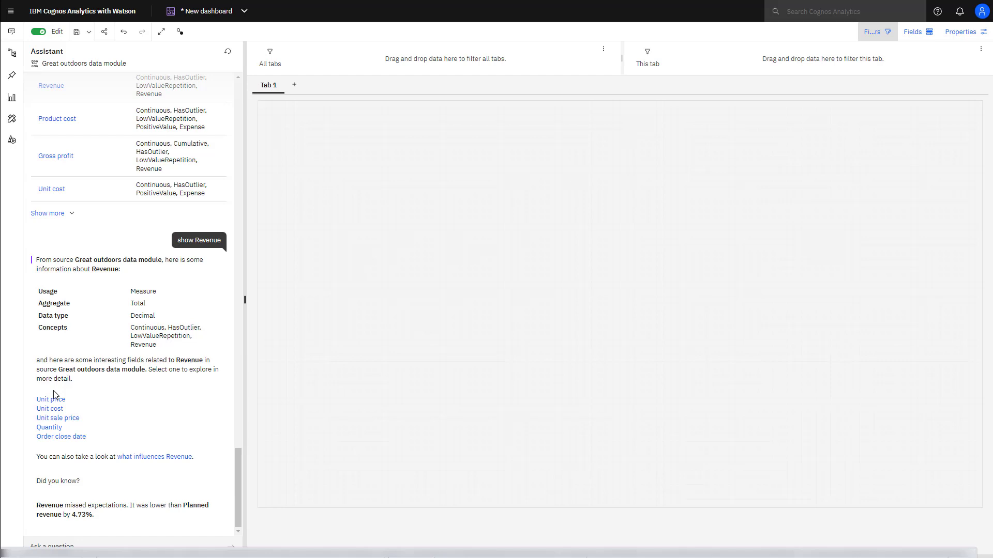
{"action": "type", "text": "show column product"}
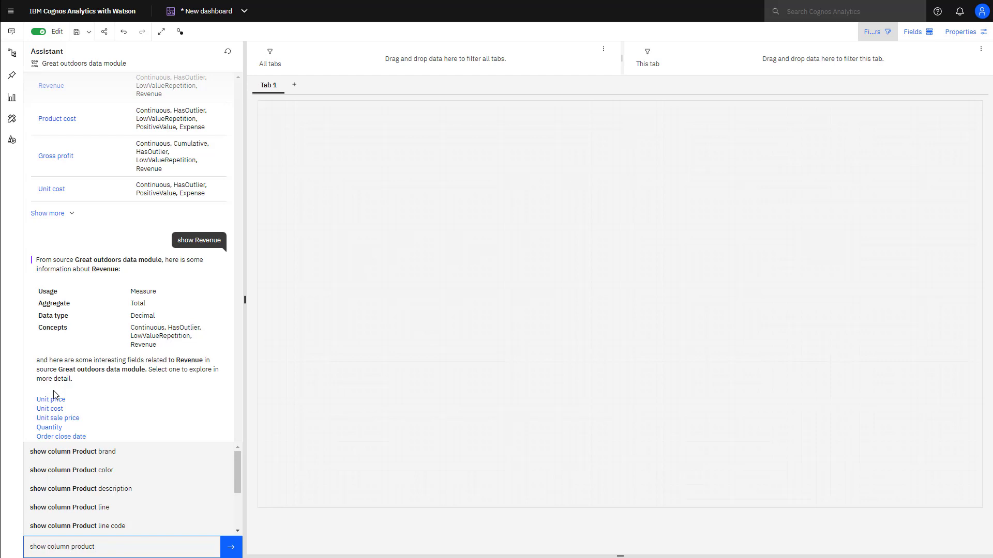
Ask the assistant about the Product column, the product count, and average, minimum and maximum revenue
{"action": "left_click", "coordinate": [230, 553]}
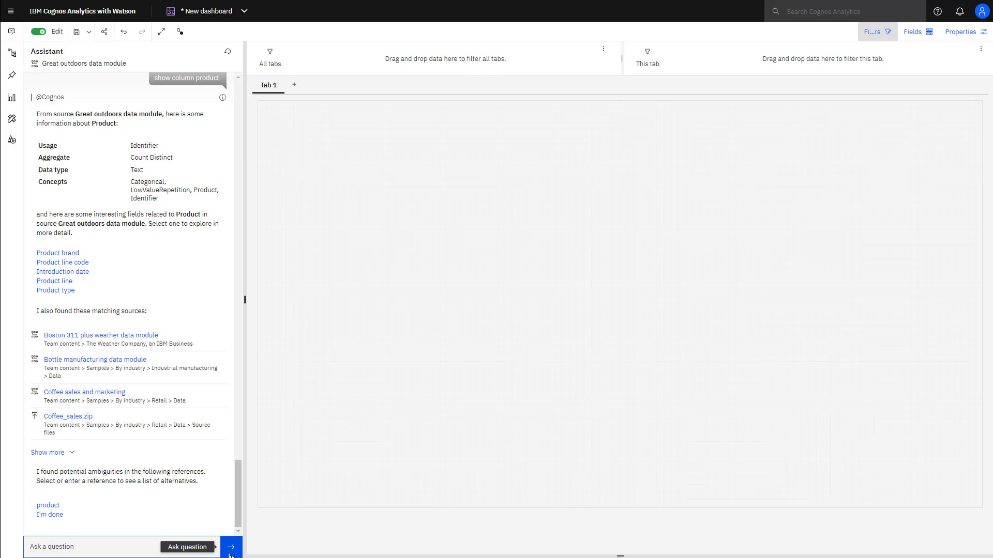
{"action": "type", "text": "how many products"}
{"action": "left_click", "coordinate": [231, 548]}
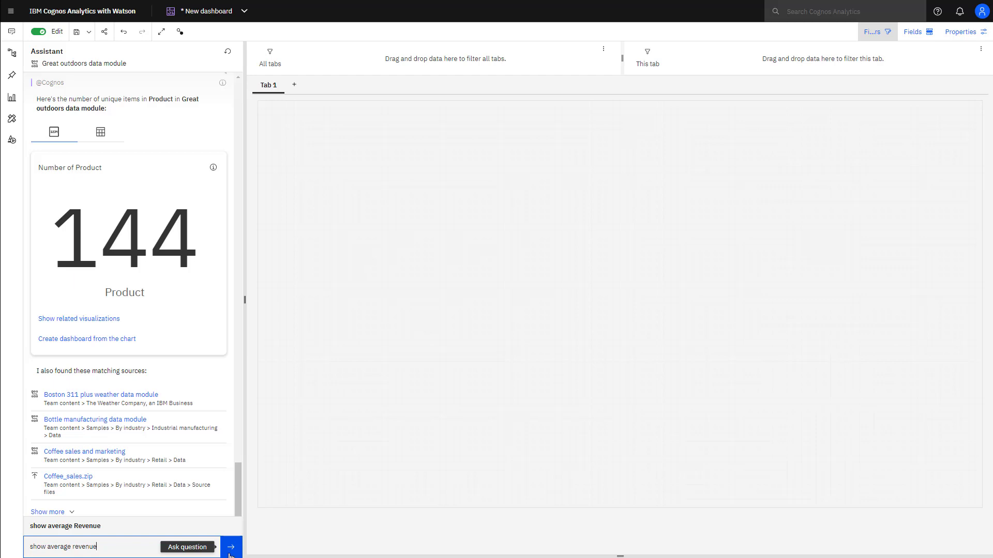
{"action": "left_click", "coordinate": [230, 556]}
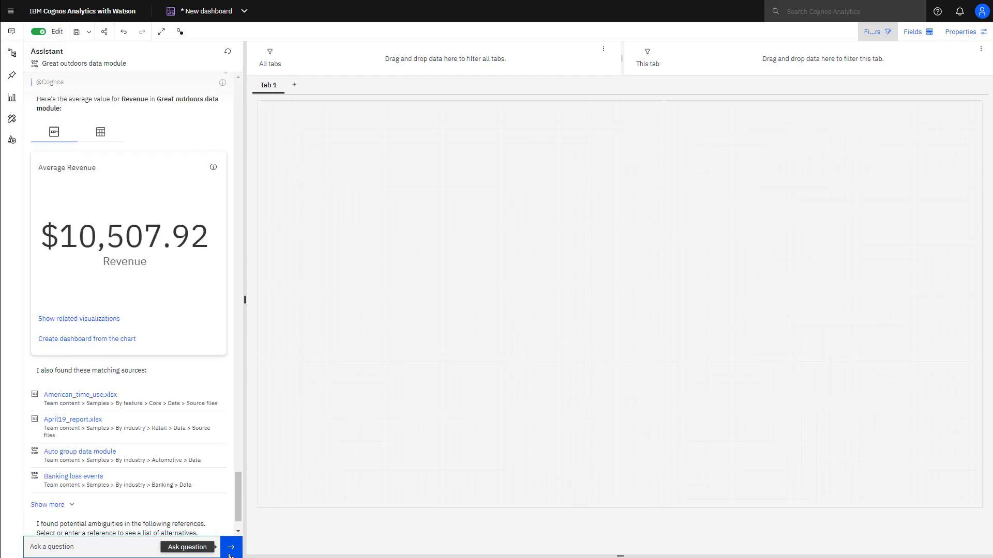
{"action": "type", "text": "show minimum revenue"}
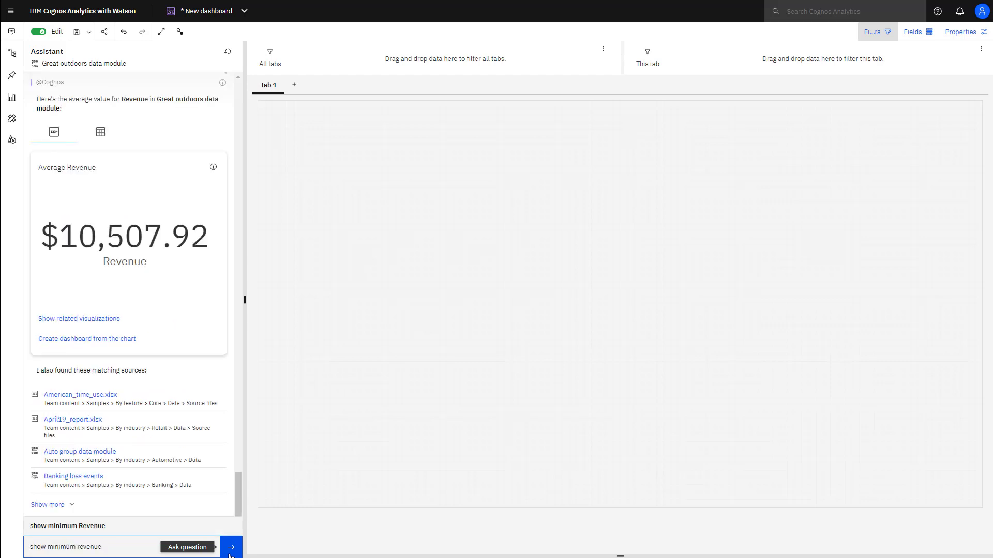
{"action": "left_click", "coordinate": [230, 556]}
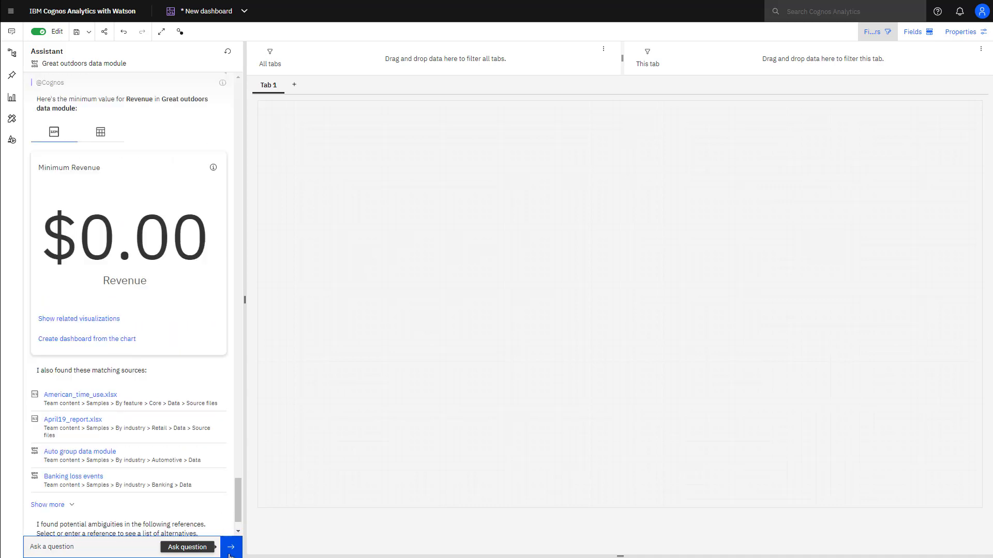
{"action": "type", "text": "show maximum revenue"}
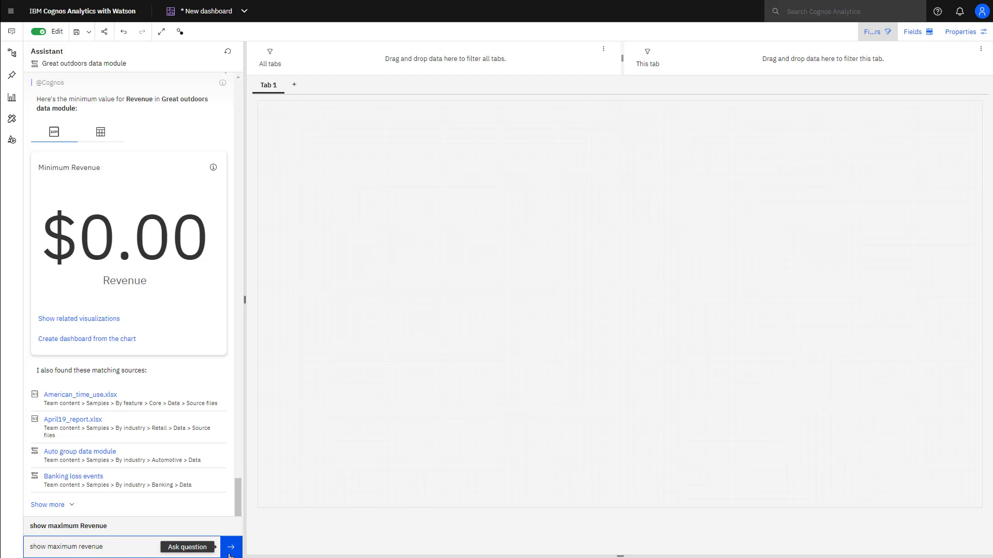
{"action": "left_click", "coordinate": [230, 556]}
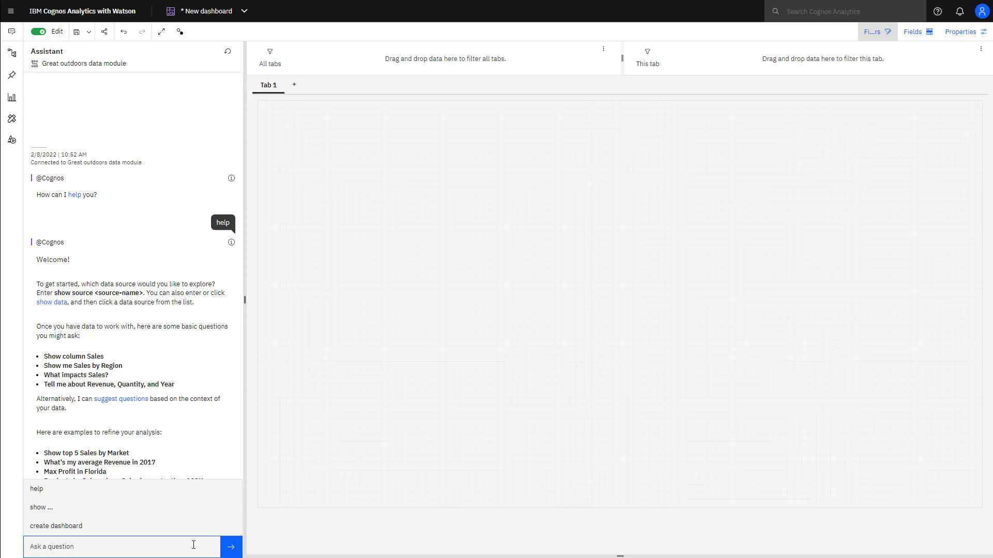
From the suggested questions, ask 'Did Revenue meet Planned revenue?' to get the −4.73% KPI
{"action": "left_click", "coordinate": [135, 401]}
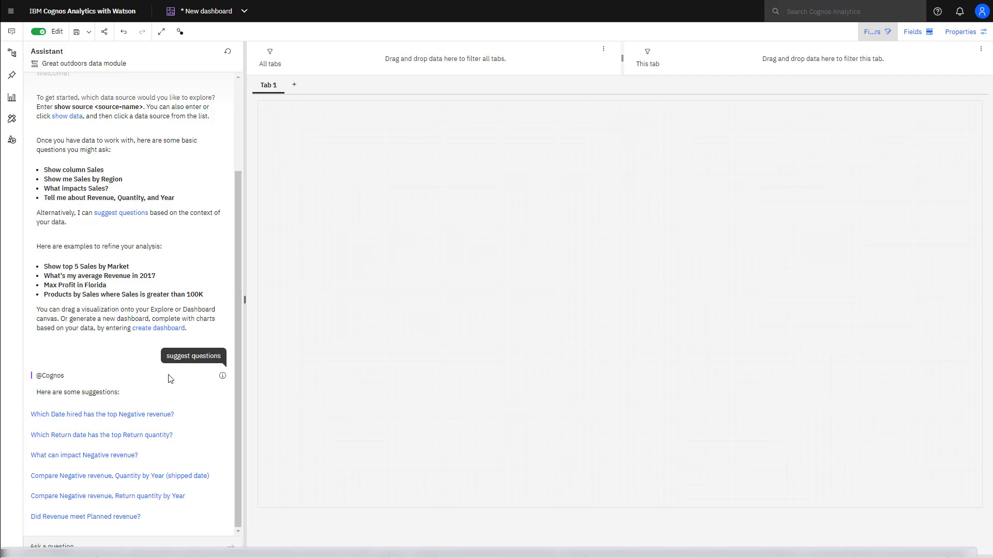
{"action": "left_click", "coordinate": [108, 518]}
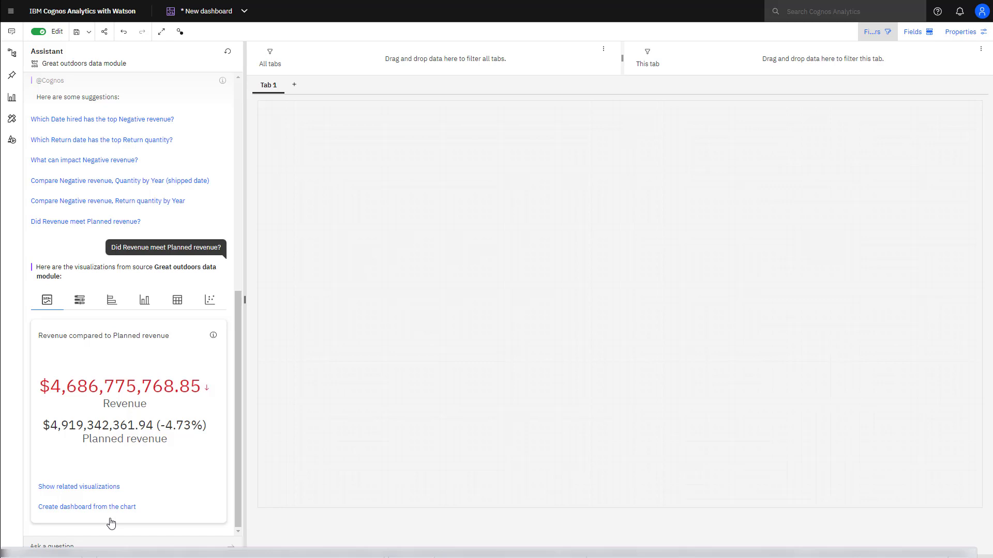
Place the revenue KPI on the dashboard and preview its related Revenue and Unit price chart
{"action": "left_click_drag", "start_coordinate": [111, 524], "coordinate": [354, 148]}
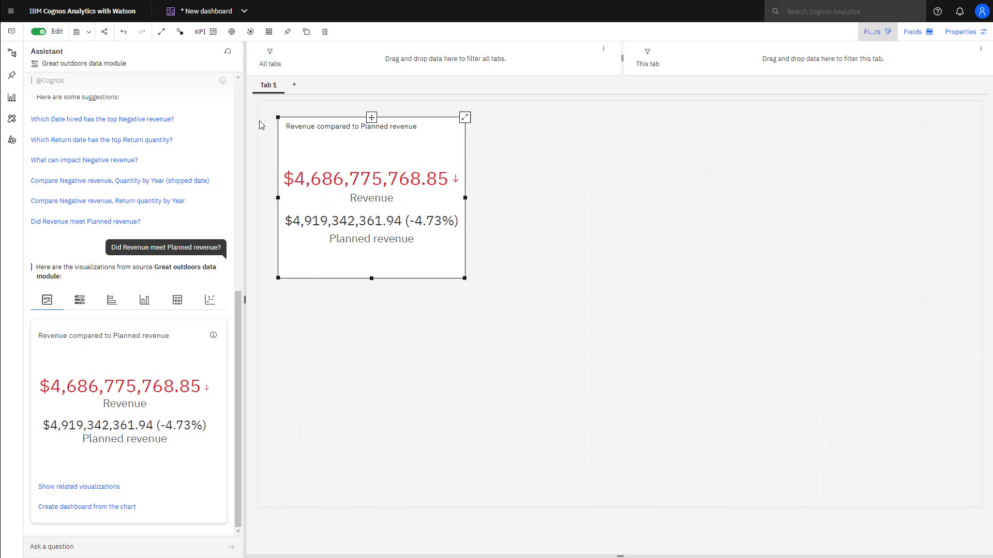
{"action": "left_click", "coordinate": [107, 488]}
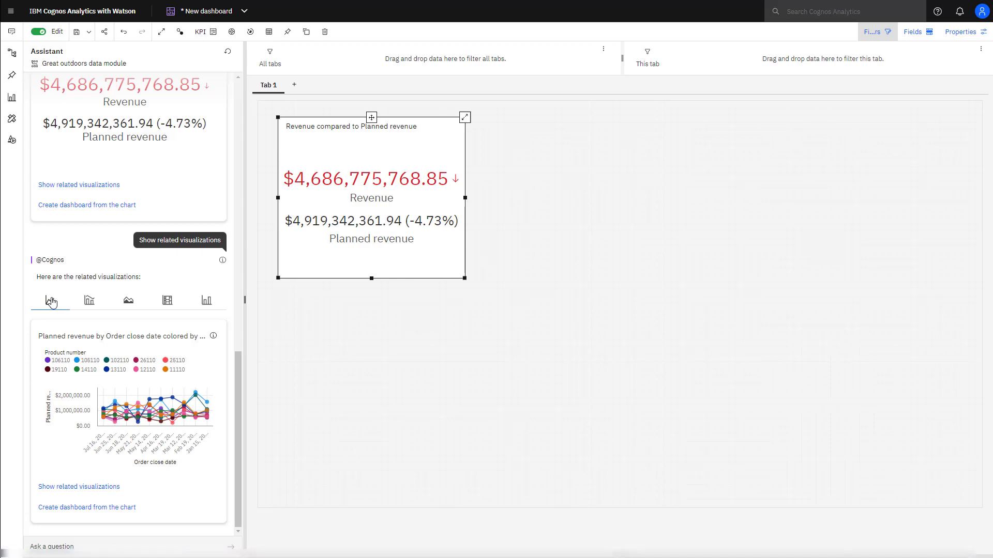
{"action": "left_click", "coordinate": [90, 301]}
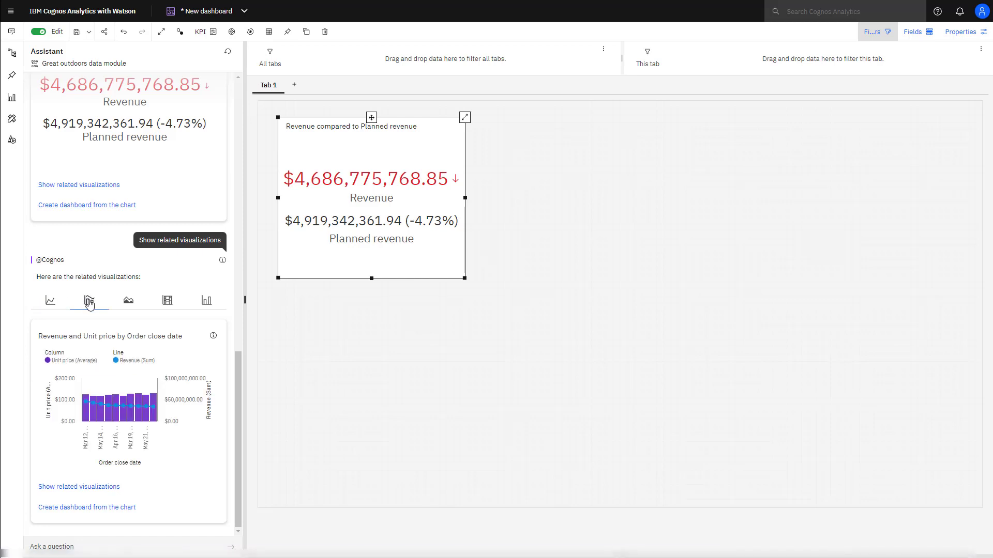
{"action": "left_click", "coordinate": [128, 301]}
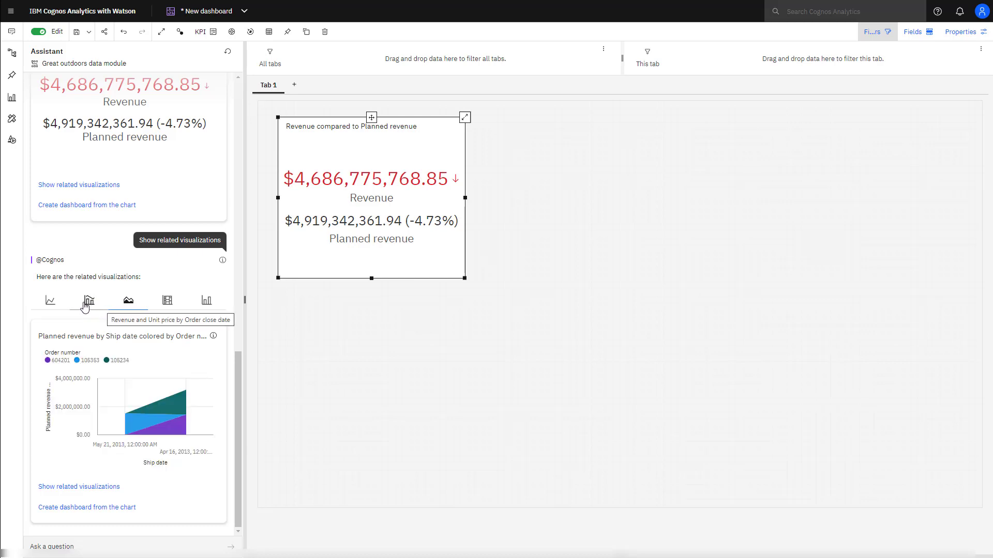
{"action": "left_click", "coordinate": [88, 302]}
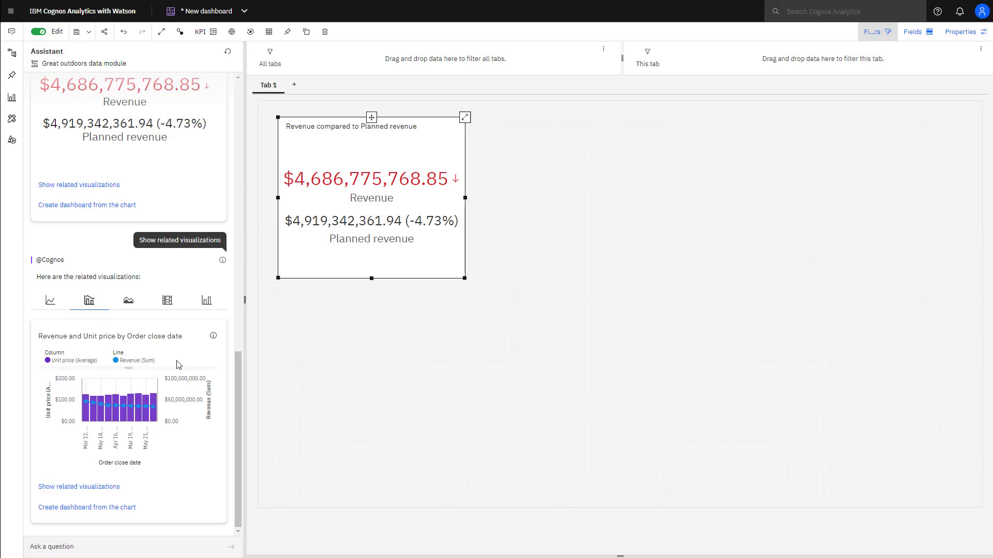
Place the line-and-column chart beside the KPI and put Year (close date) on its x-axis
{"action": "mouse_move", "coordinate": [196, 354]}
{"action": "left_mouse_down"}
{"action": "mouse_move", "coordinate": [481, 93]}
{"action": "mouse_move", "coordinate": [502, 119]}
{"action": "left_mouse_up"}
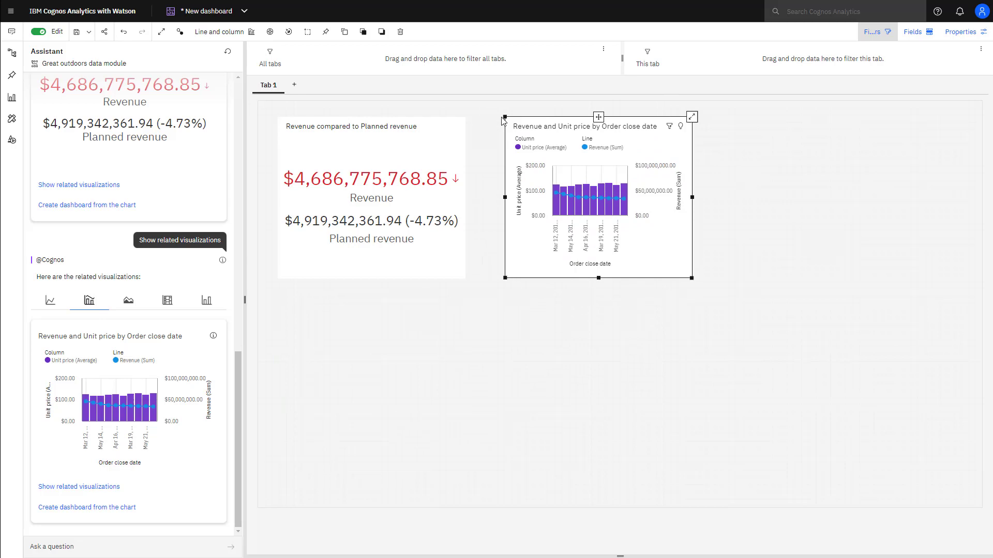
{"action": "left_click", "coordinate": [918, 35]}
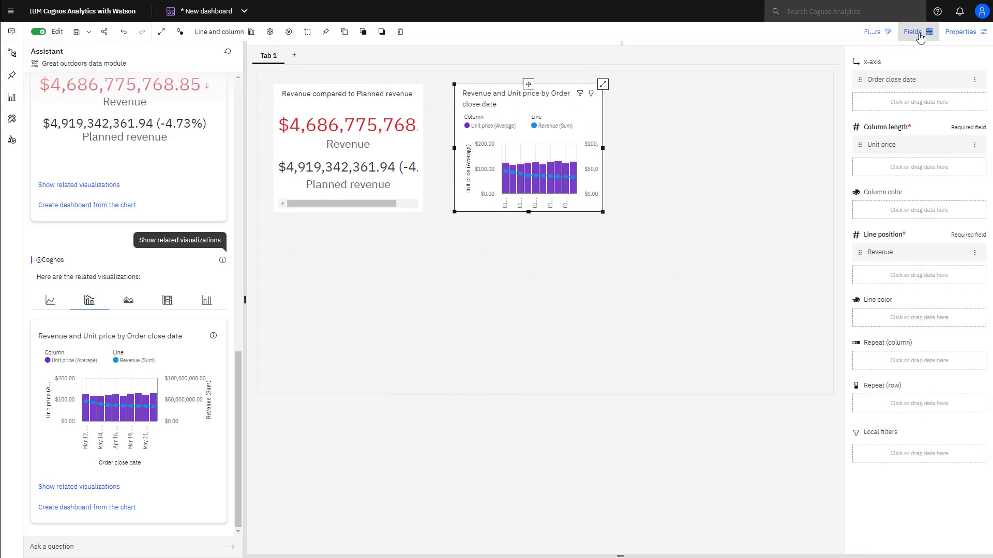
{"action": "left_click", "coordinate": [13, 55]}
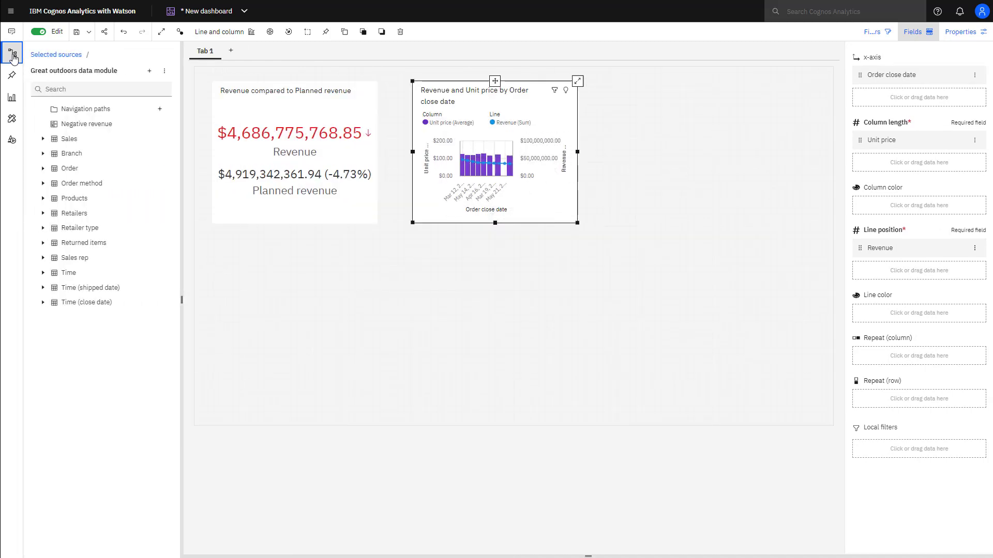
{"action": "left_click", "coordinate": [43, 303]}
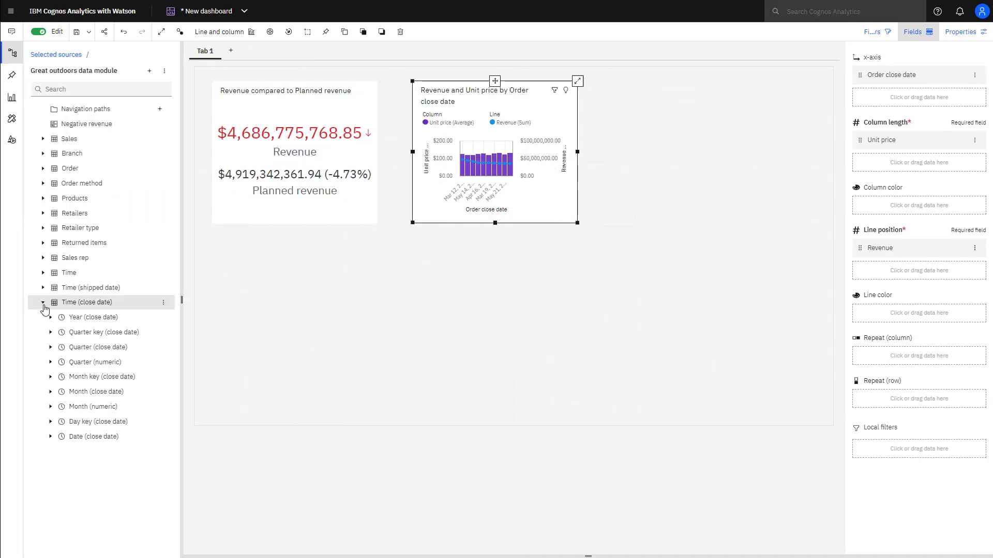
{"action": "mouse_move", "coordinate": [80, 319]}
{"action": "left_mouse_down"}
{"action": "mouse_move", "coordinate": [642, 188]}
{"action": "mouse_move", "coordinate": [856, 111]}
{"action": "mouse_move", "coordinate": [872, 74]}
{"action": "left_mouse_up"}
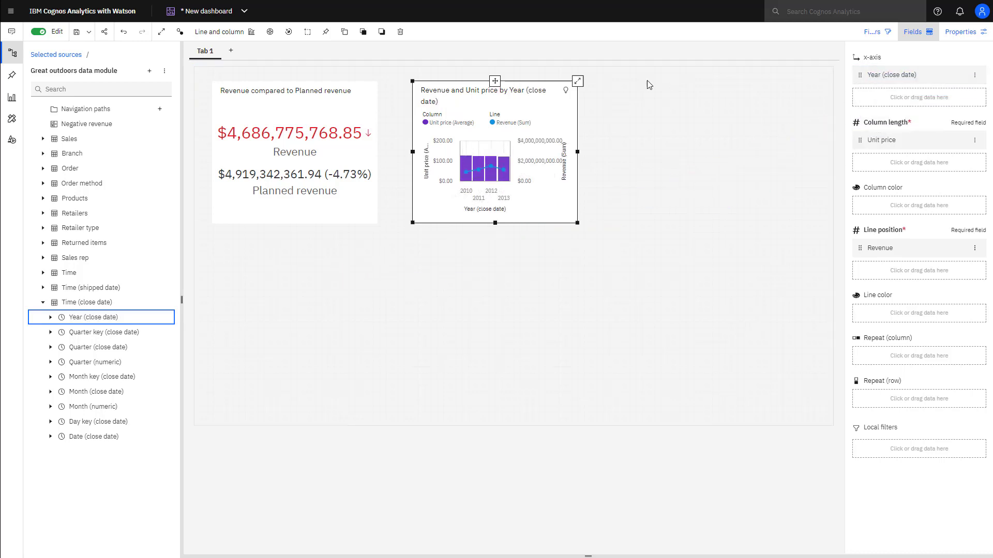
Use Sales > Planned revenue for column length and check the chart in full view
{"action": "left_click", "coordinate": [43, 139]}
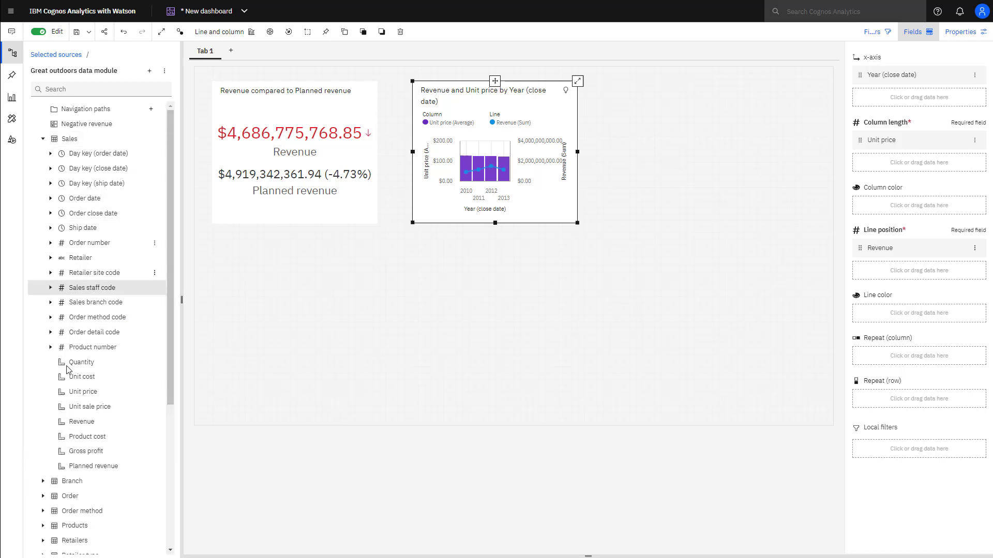
{"action": "left_click", "coordinate": [91, 469]}
{"action": "left_click_drag", "start_coordinate": [91, 471], "coordinate": [882, 136]}
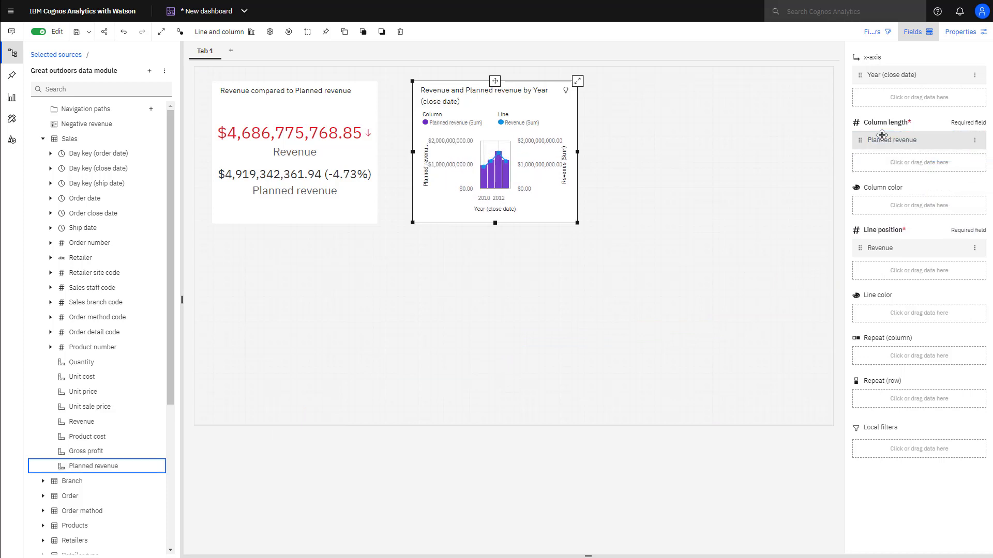
{"action": "left_click", "coordinate": [578, 83]}
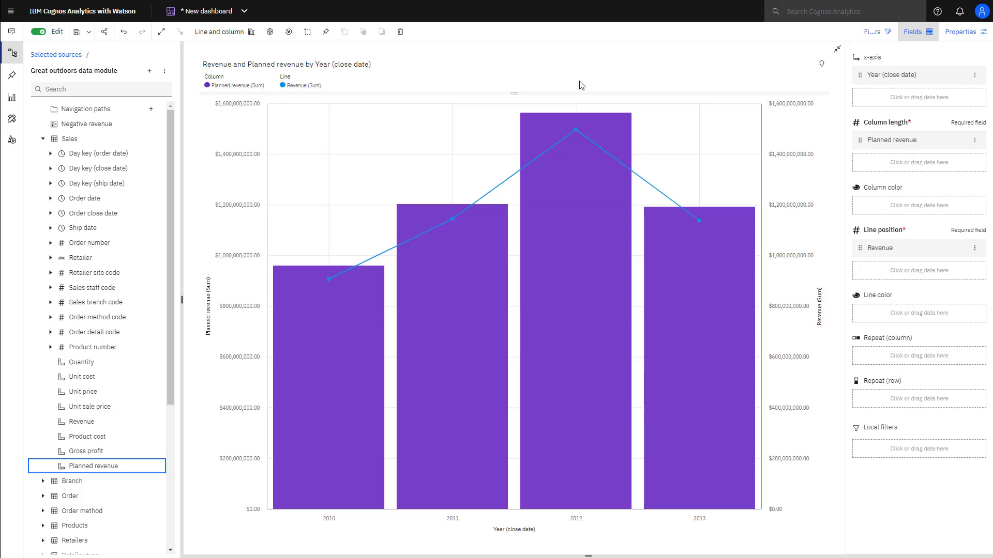
{"action": "left_click", "coordinate": [835, 50]}
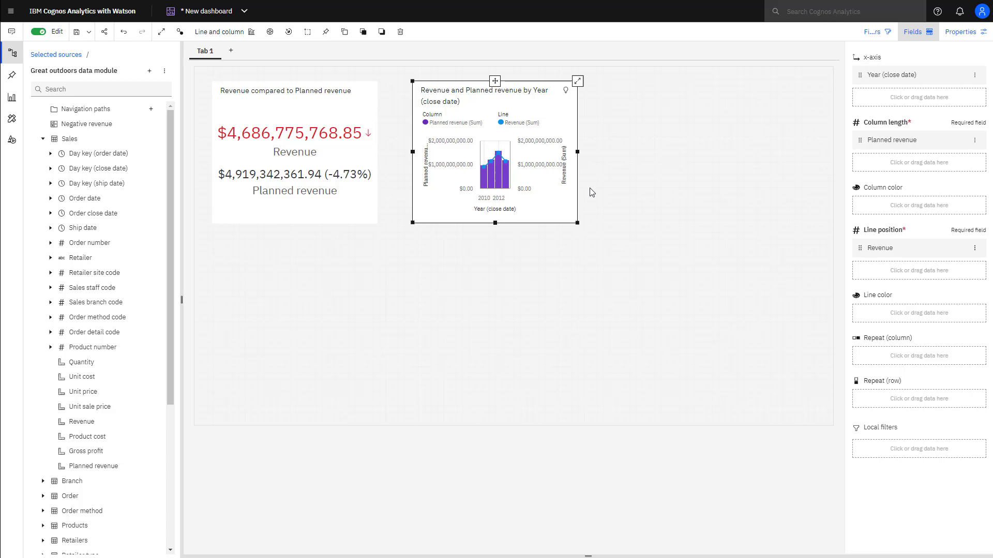
{"action": "left_click", "coordinate": [14, 38]}
{"action": "left_click", "coordinate": [44, 547]}
{"action": "type", "text": "compare plann"}
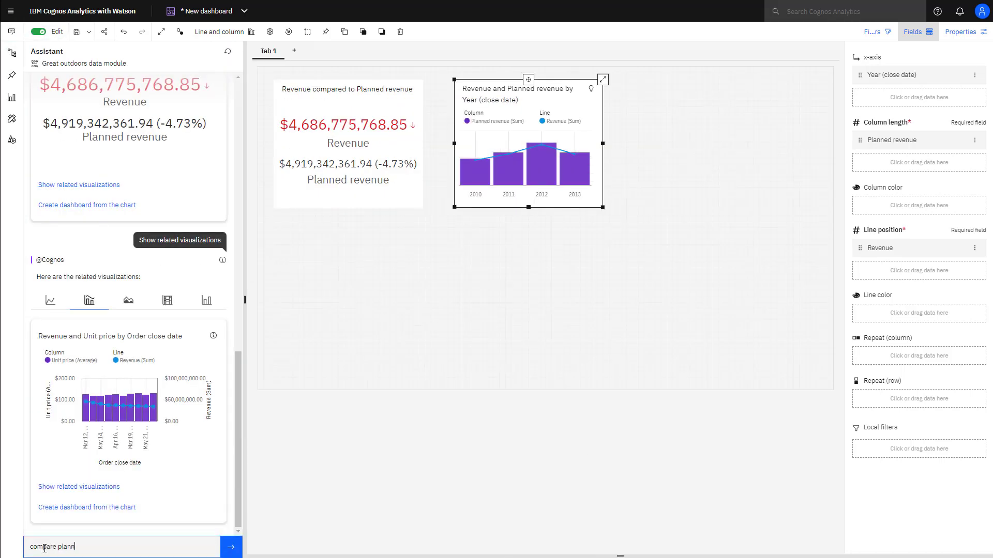
{"action": "type", "text": "ed revenue"}
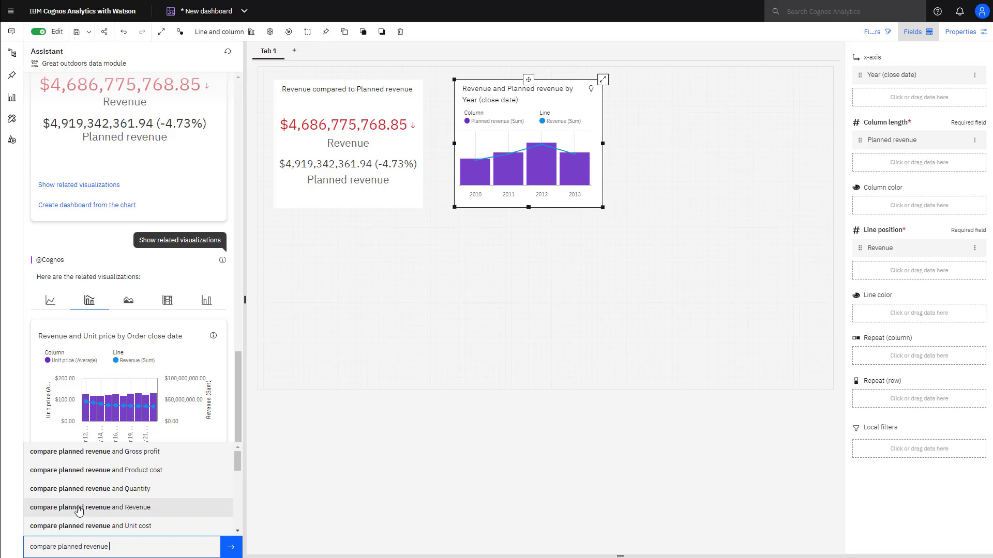
Ask 'compare planned revenue and Revenue by Product' and show the answer as a table
{"action": "left_click", "coordinate": [78, 510]}
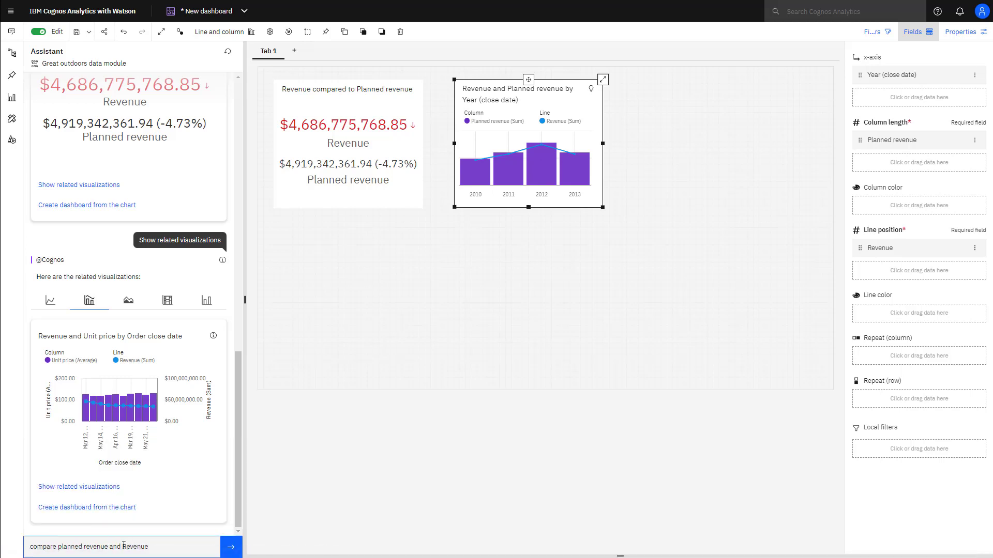
{"action": "type", "text": " b"}
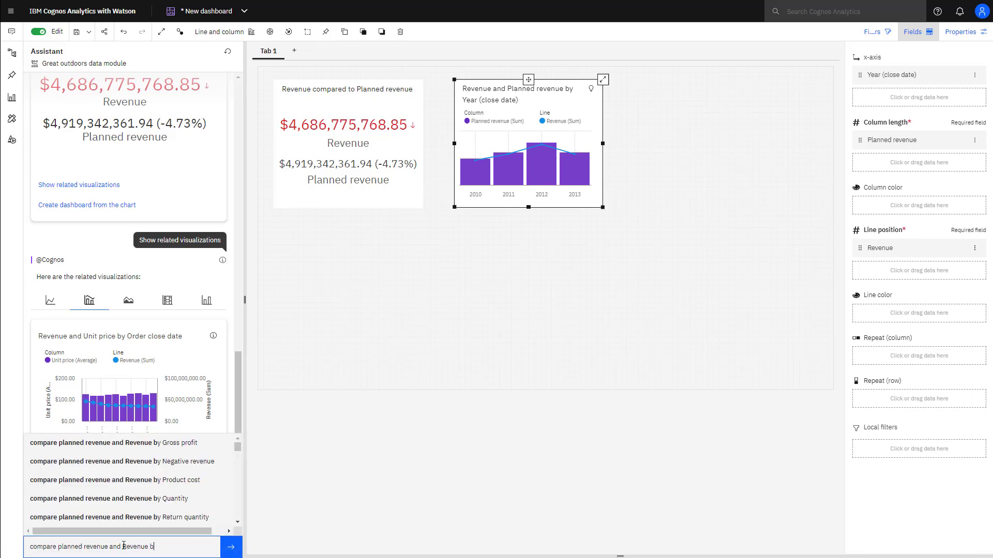
{"action": "type", "text": "y pro"}
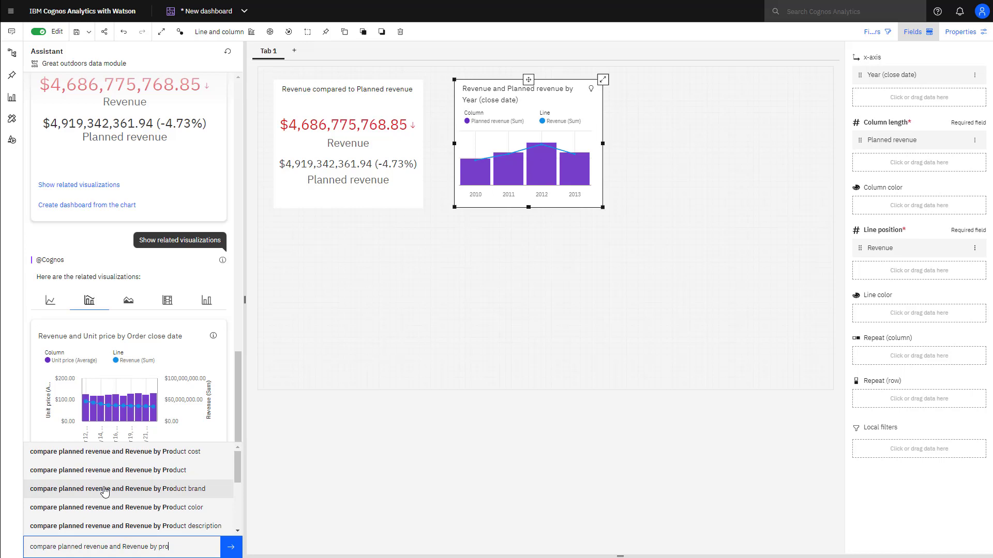
{"action": "left_click", "coordinate": [121, 470]}
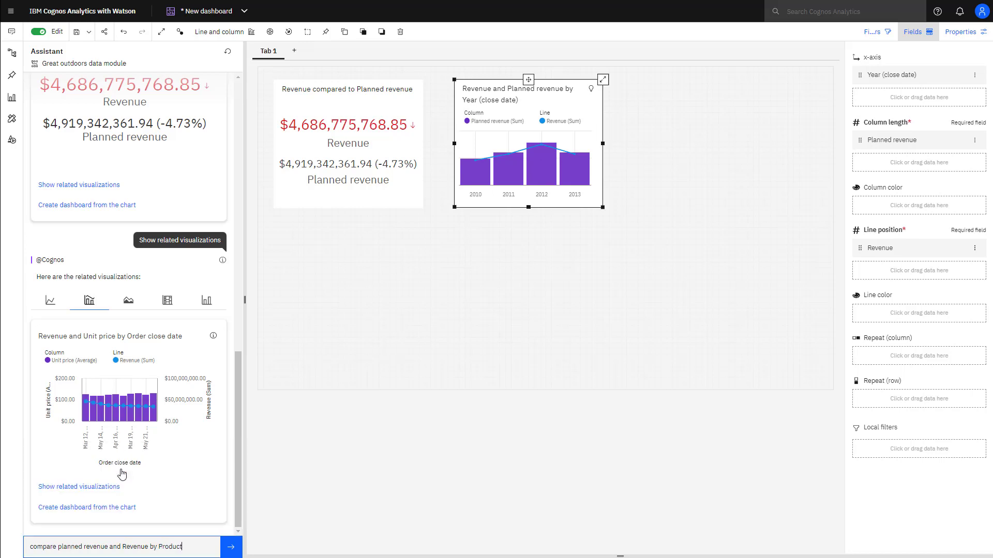
{"action": "left_click", "coordinate": [231, 548]}
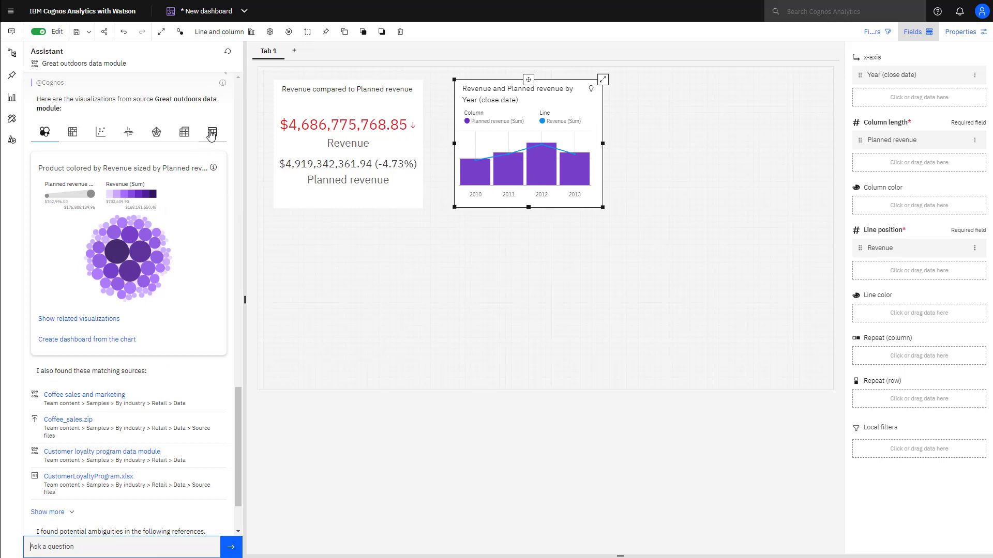
{"action": "left_click", "coordinate": [212, 132]}
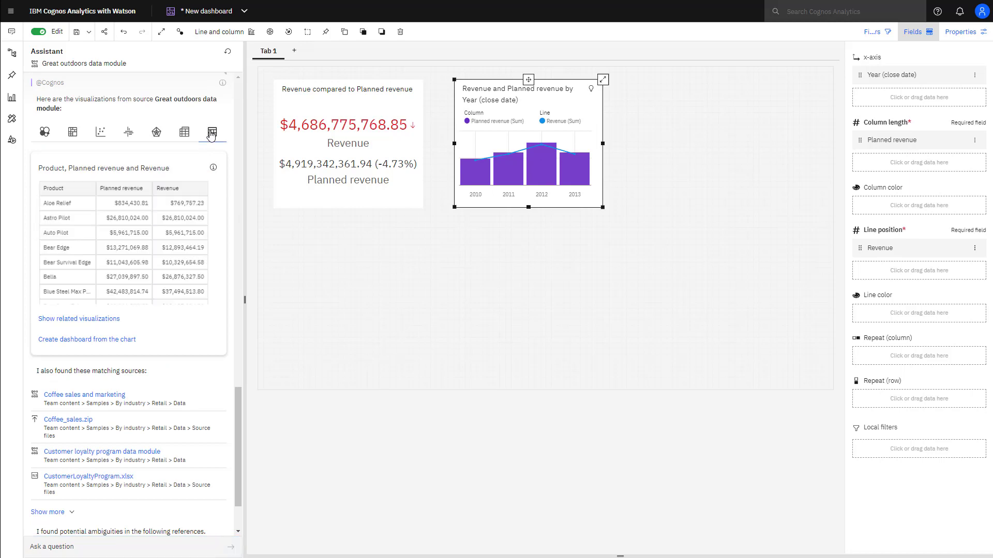
Place the comparison table on the dashboard, add a second Revenue column, and create a calculation from it
{"action": "left_click", "coordinate": [189, 178]}
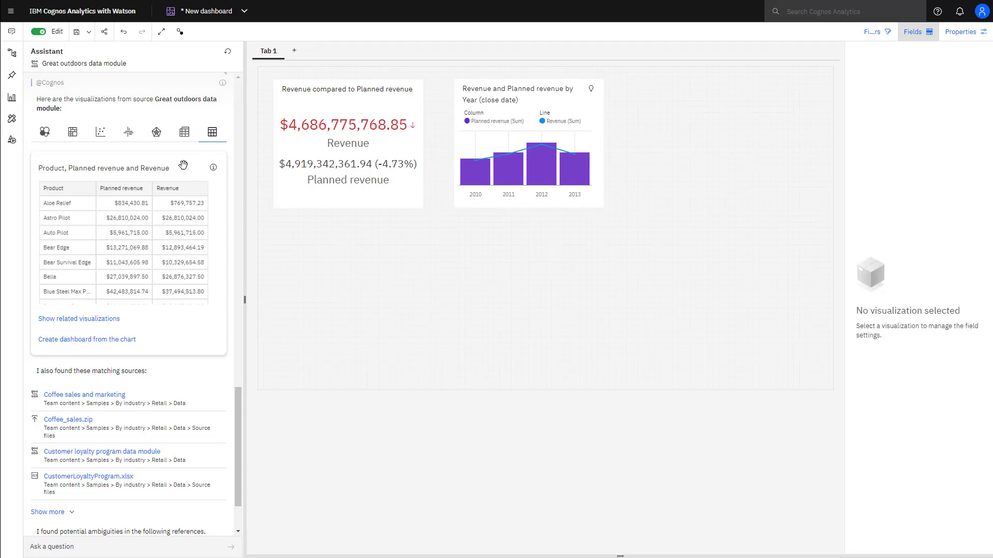
{"action": "mouse_move", "coordinate": [184, 165]}
{"action": "left_mouse_down"}
{"action": "mouse_move", "coordinate": [282, 236]}
{"action": "mouse_move", "coordinate": [275, 231]}
{"action": "left_mouse_up"}
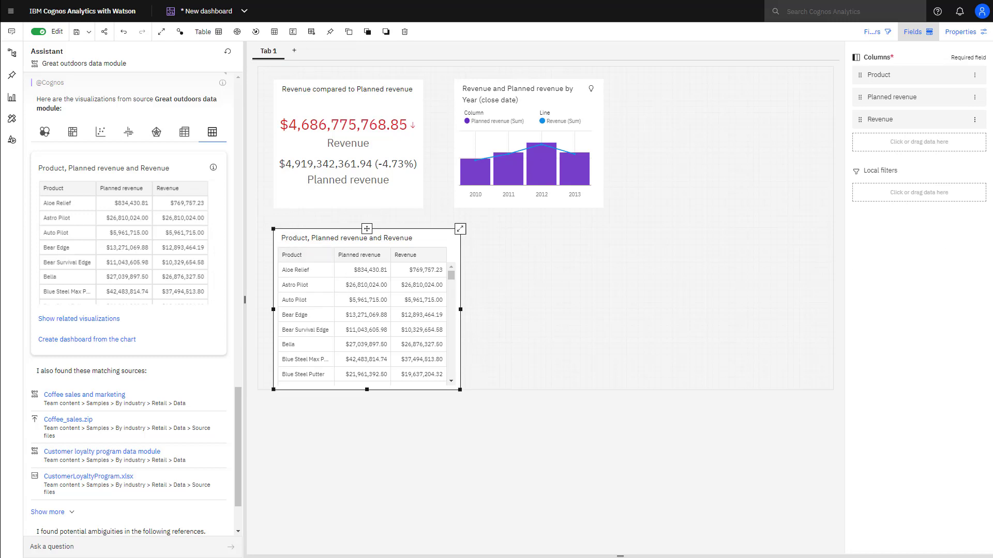
{"action": "left_click", "coordinate": [904, 143]}
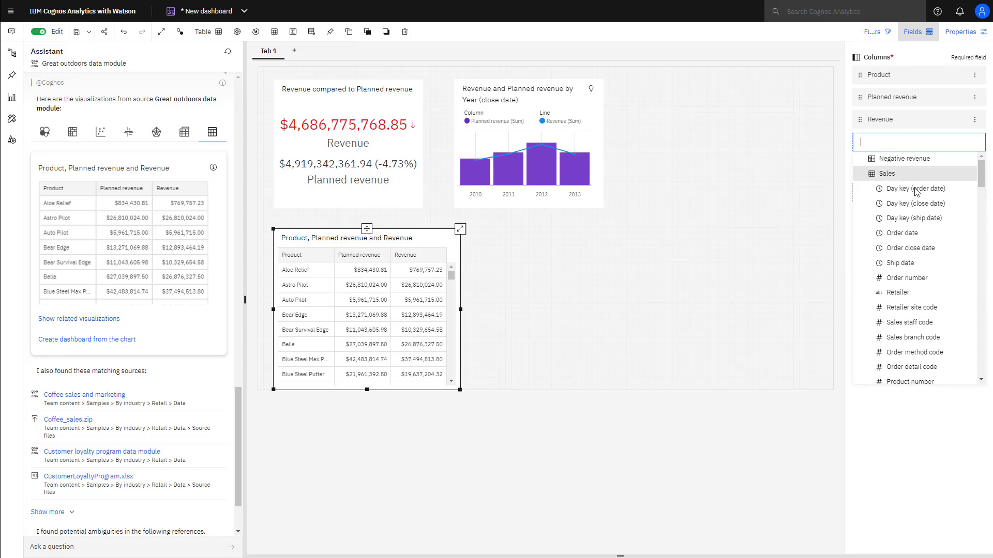
{"action": "scroll", "coordinate": [909, 261], "scroll_direction": "down", "scroll_amount": 2}
{"action": "scroll", "coordinate": [910, 263], "scroll_direction": "down", "scroll_amount": 3}
{"action": "scroll", "coordinate": [909, 260], "scroll_direction": "down", "scroll_amount": 3}
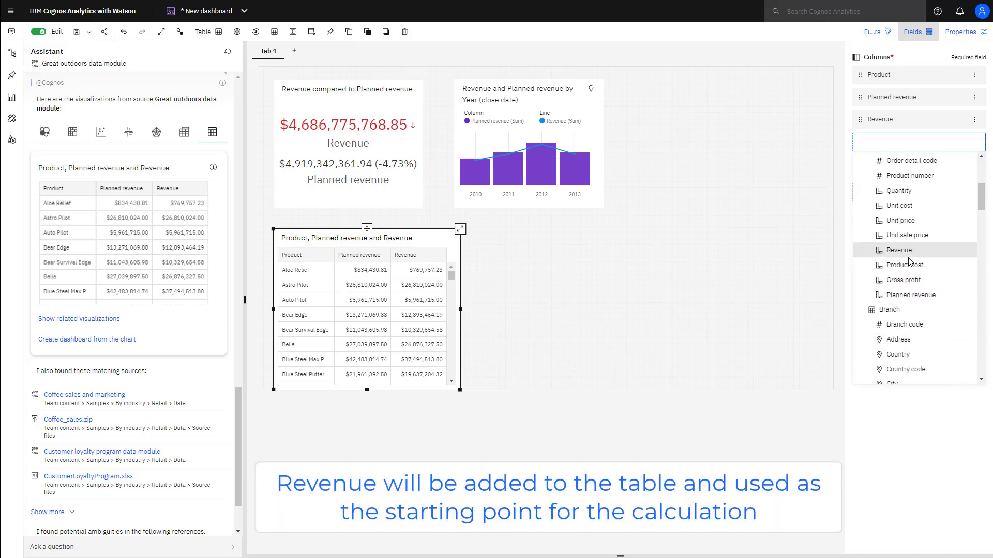
{"action": "left_click", "coordinate": [900, 250]}
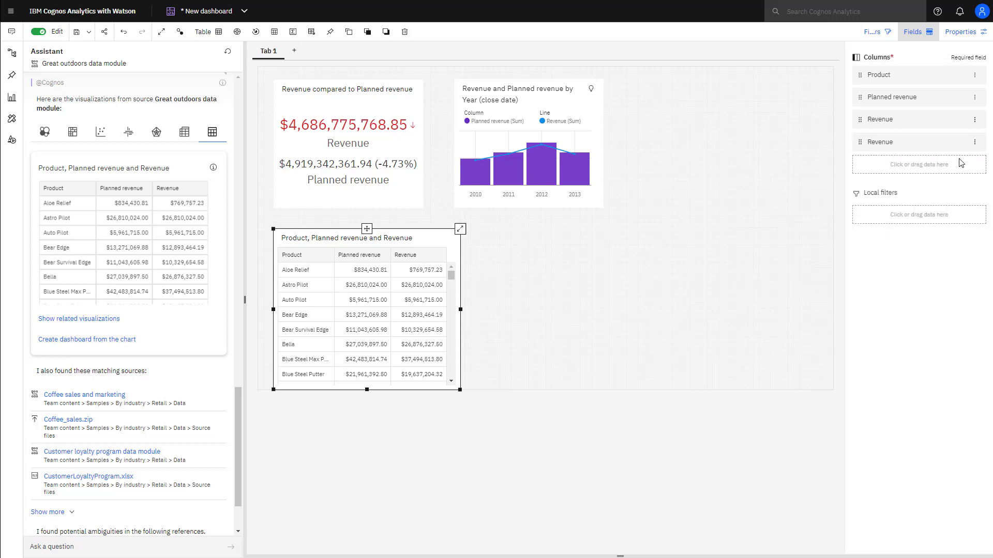
{"action": "left_click", "coordinate": [975, 141]}
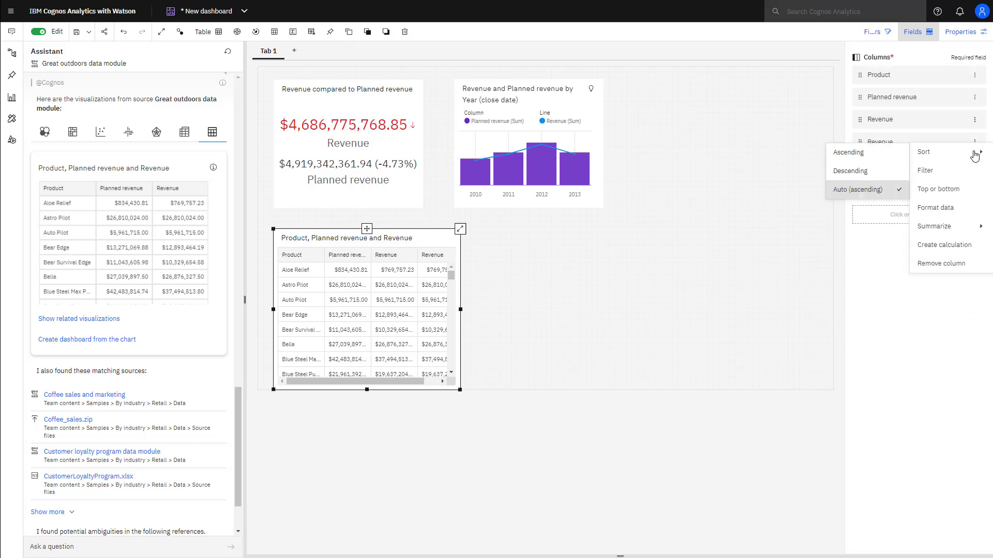
{"action": "left_click", "coordinate": [968, 247]}
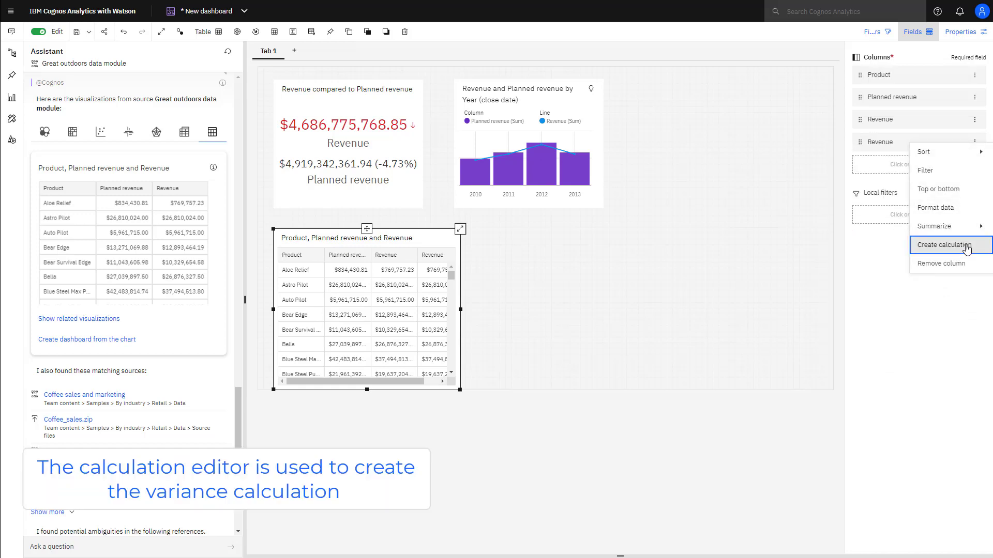
Define 'Revenue variance' as Revenue minus Planned revenue in the calculation editor
{"action": "left_click", "coordinate": [417, 361]}
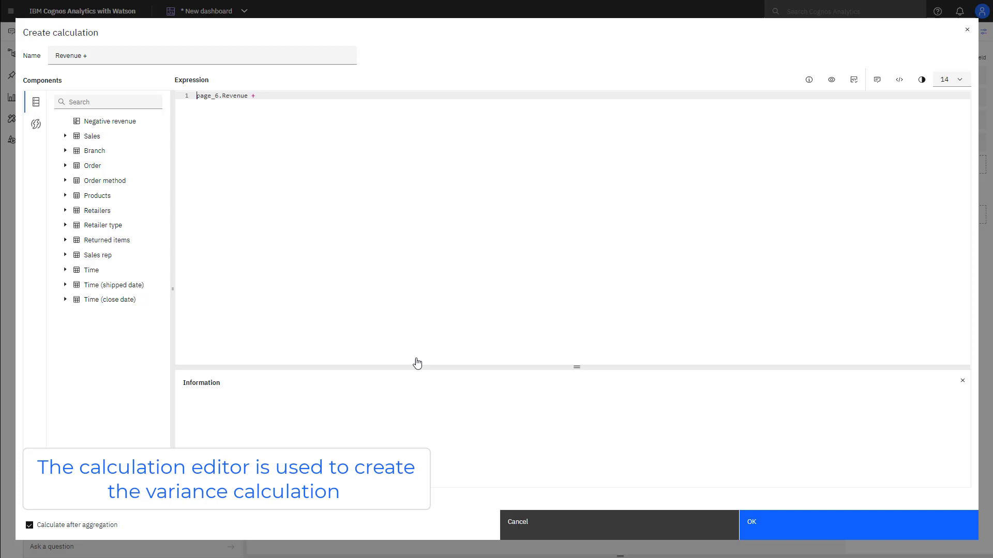
{"action": "left_click", "coordinate": [275, 96]}
{"action": "key", "text": "BackSpace"}
{"action": "key", "text": "BackSpace"}
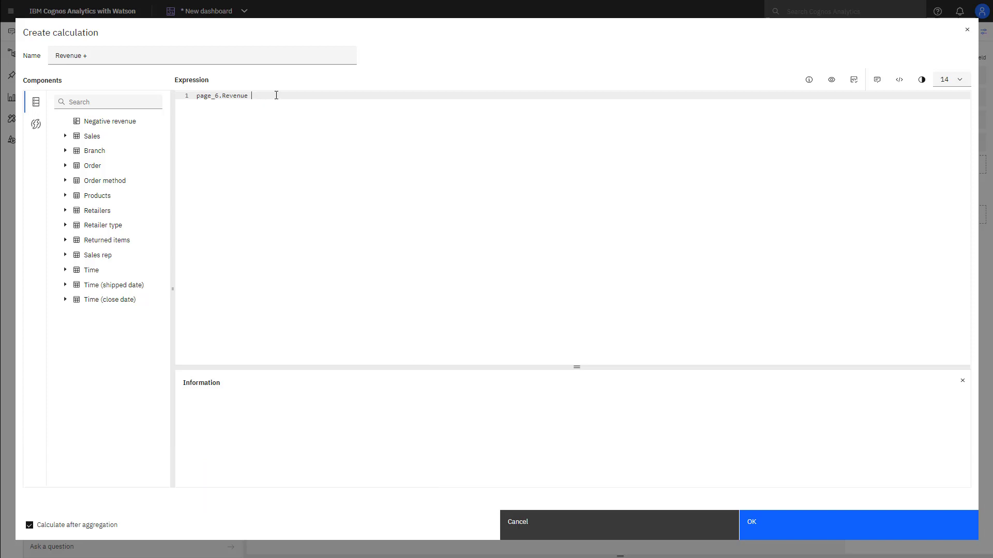
{"action": "type", "text": "-"}
{"action": "left_click", "coordinate": [66, 136]}
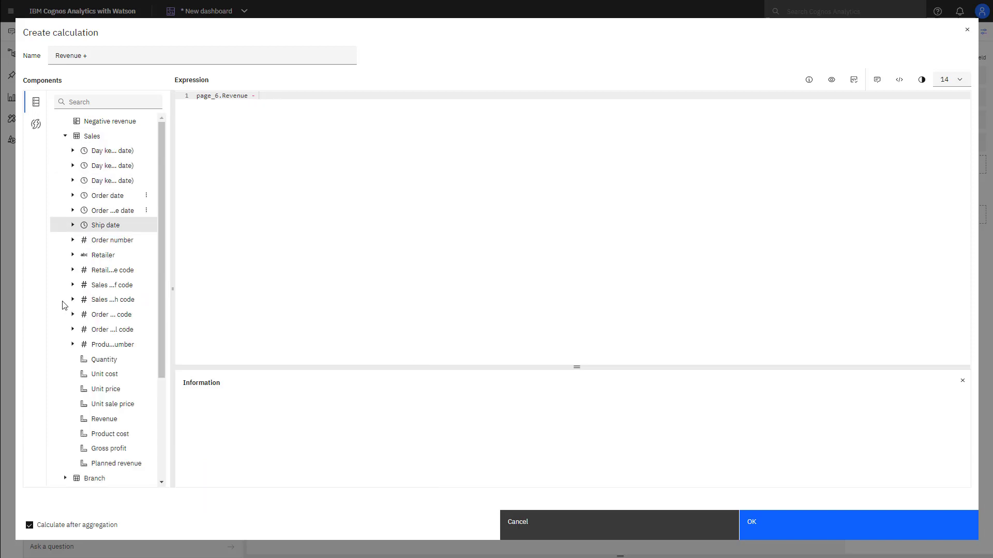
{"action": "left_click_drag", "start_coordinate": [104, 466], "coordinate": [327, 95]}
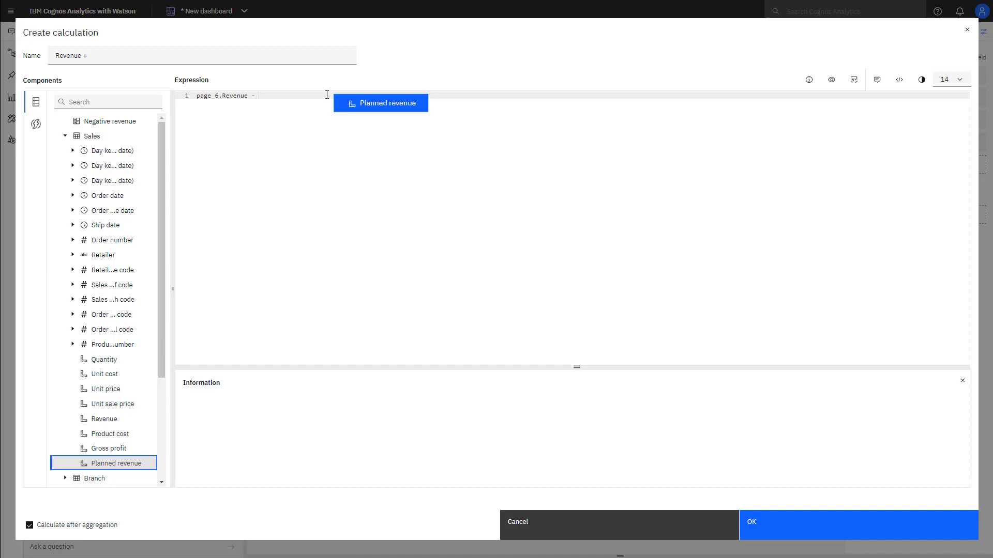
{"action": "left_click", "coordinate": [123, 50]}
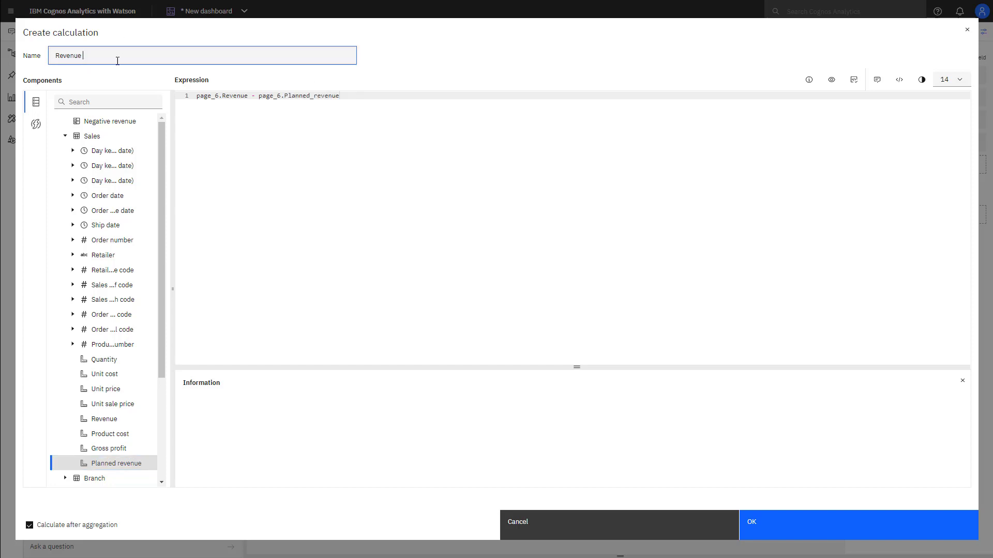
{"action": "type", "text": "variance"}
{"action": "left_click", "coordinate": [785, 536]}
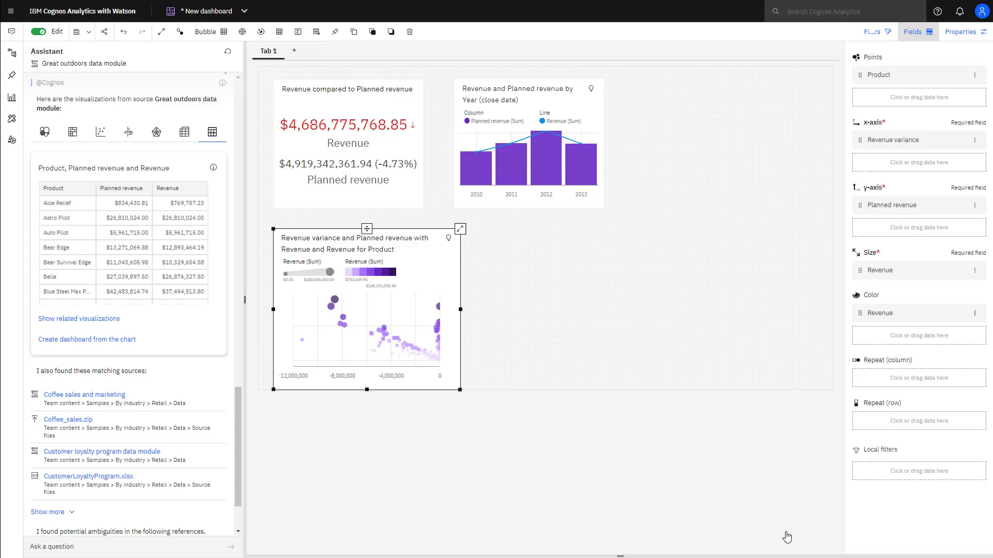
Maximize the Revenue variance bubble chart widget to fill the dashboard
{"action": "left_click", "coordinate": [460, 229]}
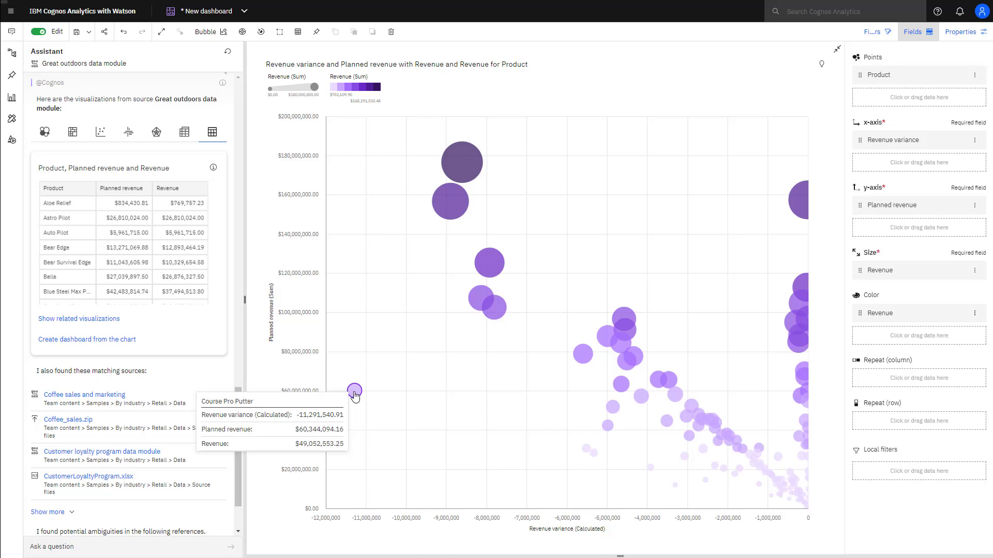
Restore the bubble chart to normal size and filter the dashboard by its Course Pro Putter bubble
{"action": "left_click", "coordinate": [838, 53]}
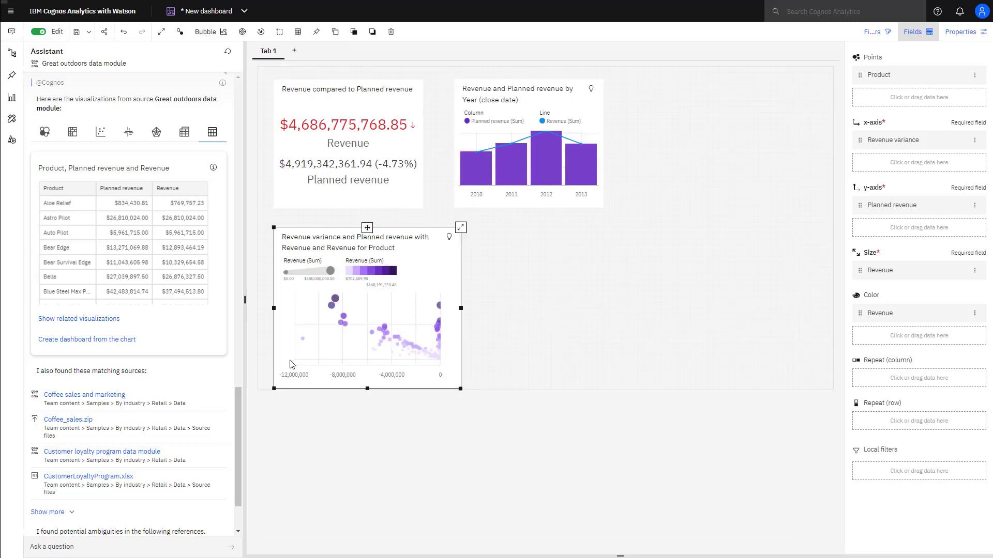
{"action": "mouse_move", "coordinate": [303, 341]}
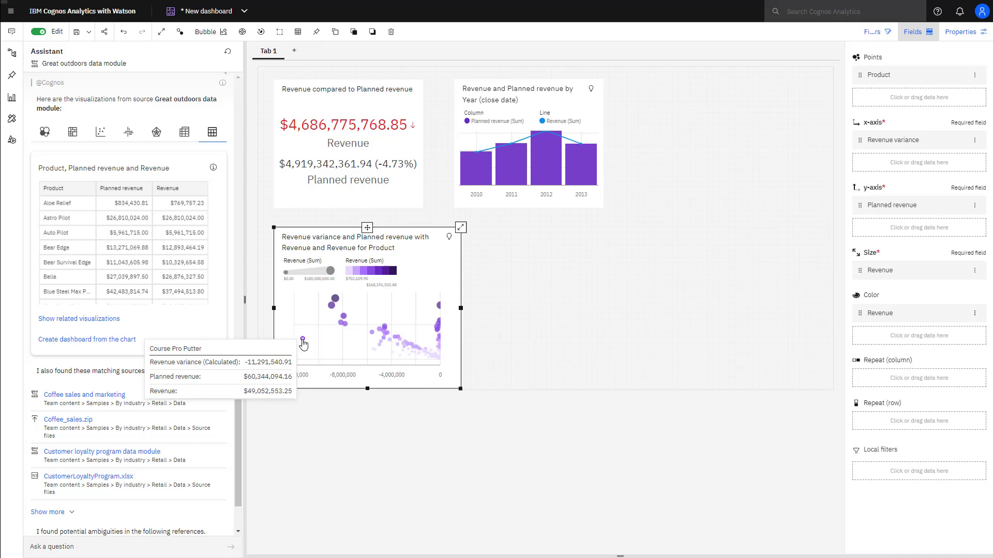
{"action": "left_click", "coordinate": [302, 341]}
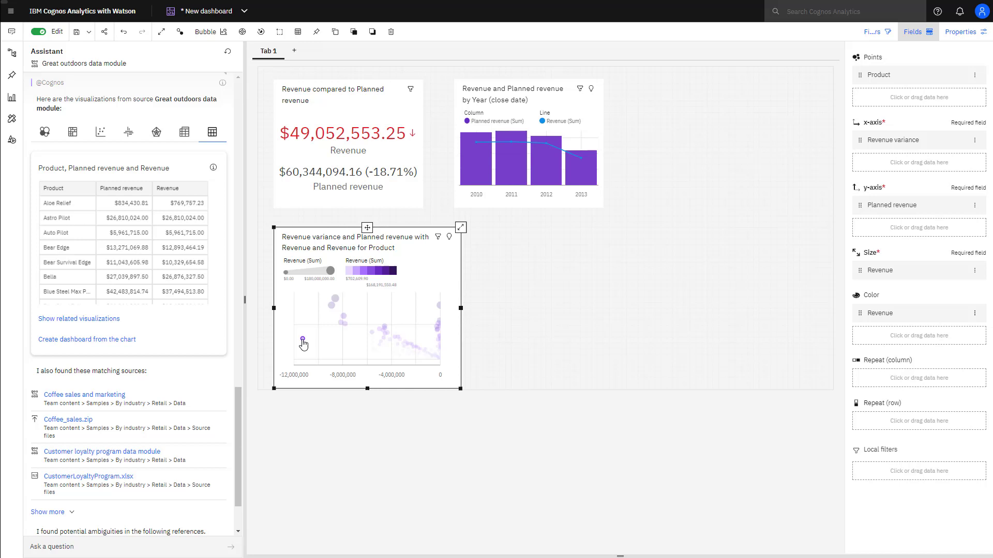
{"action": "type", "text": "compare quantity and Return quantity by year where product = course pro putter"}
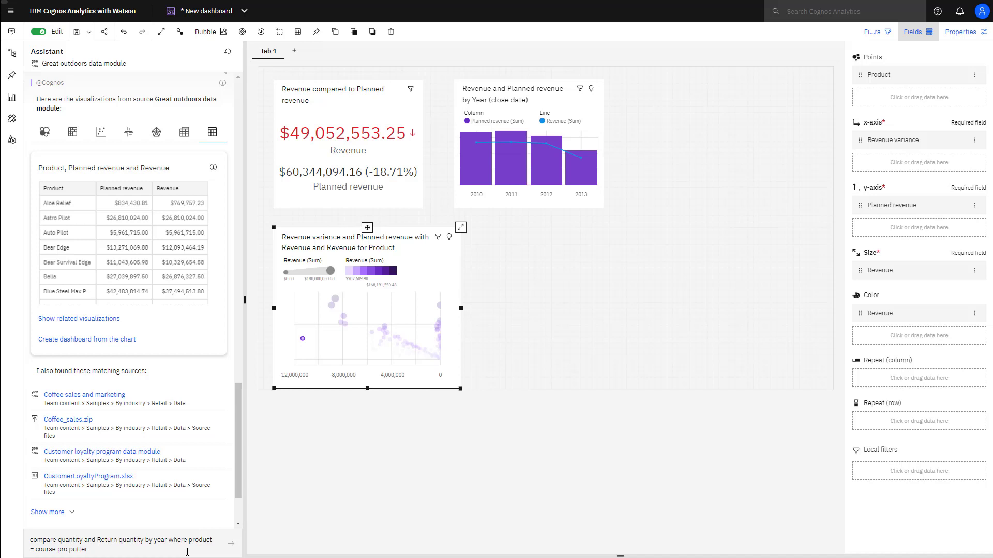
Send the assistant the question comparing Return quantity and Quantity by Year
{"action": "left_click", "coordinate": [230, 547]}
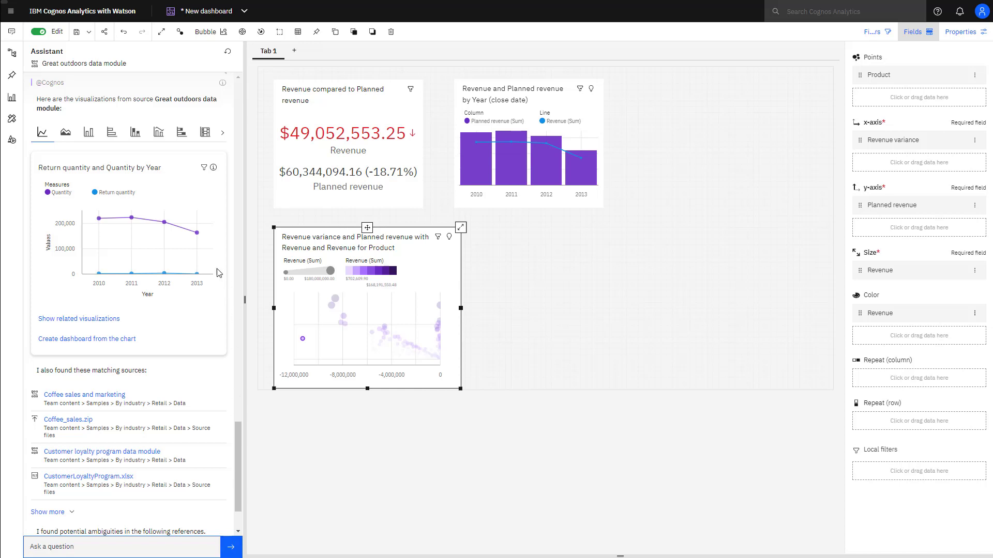
Drag the assistant's Return quantity and Quantity by Year line chart to the right of the bubble chart
{"action": "mouse_move", "coordinate": [183, 190]}
{"action": "left_mouse_down"}
{"action": "mouse_move", "coordinate": [352, 239]}
{"action": "mouse_move", "coordinate": [517, 243]}
{"action": "left_mouse_up"}
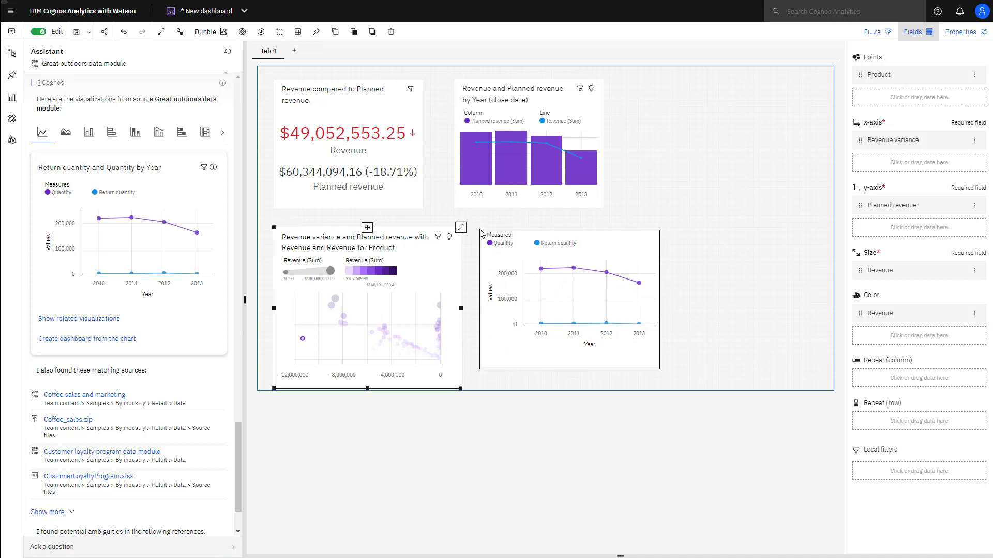
{"action": "mouse_move", "coordinate": [575, 101]}
{"action": "left_mouse_down"}
{"action": "mouse_move", "coordinate": [605, 101]}
{"action": "mouse_move", "coordinate": [598, 150]}
{"action": "left_mouse_up"}
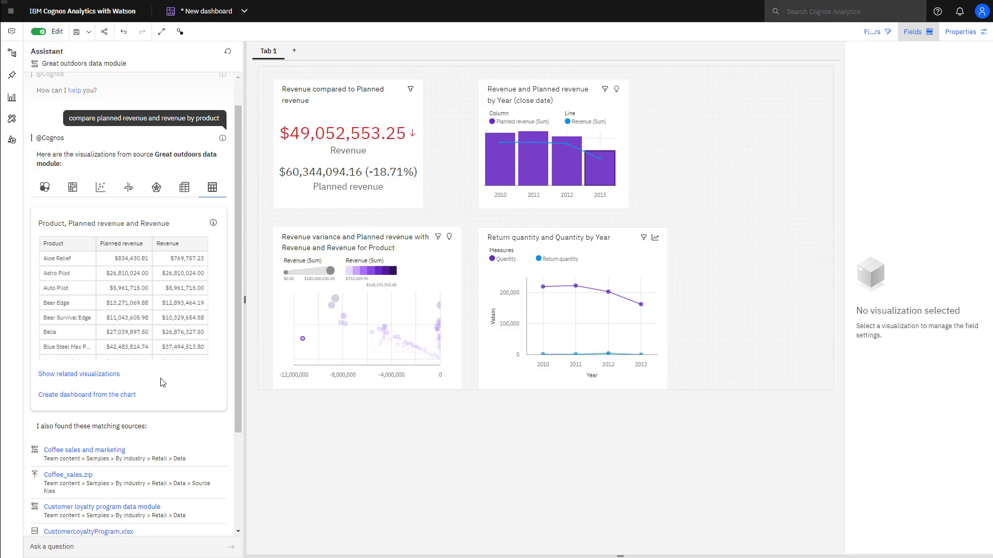
{"action": "scroll", "coordinate": [134, 403], "scroll_direction": "down", "scroll_amount": 3}
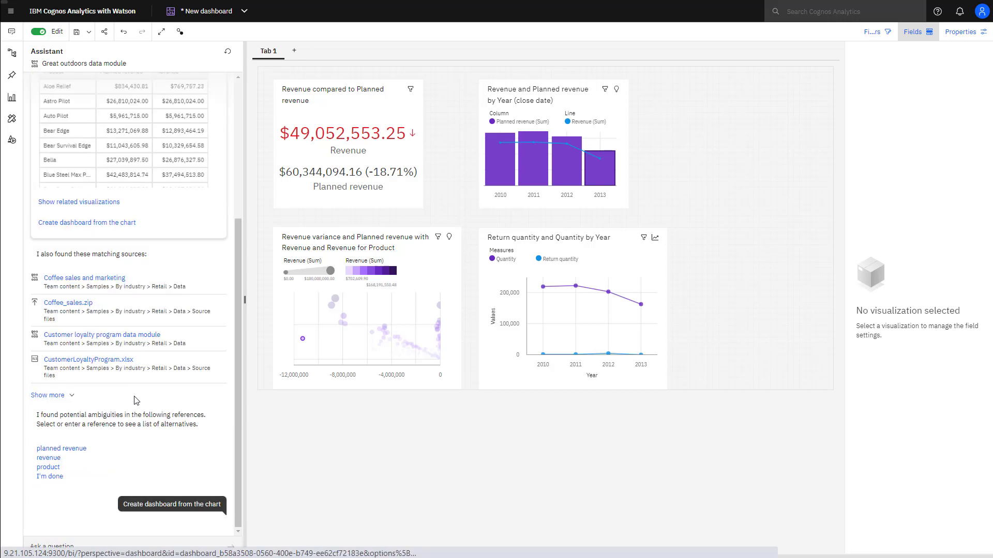
{"action": "scroll", "coordinate": [134, 400], "scroll_direction": "down", "scroll_amount": 1}
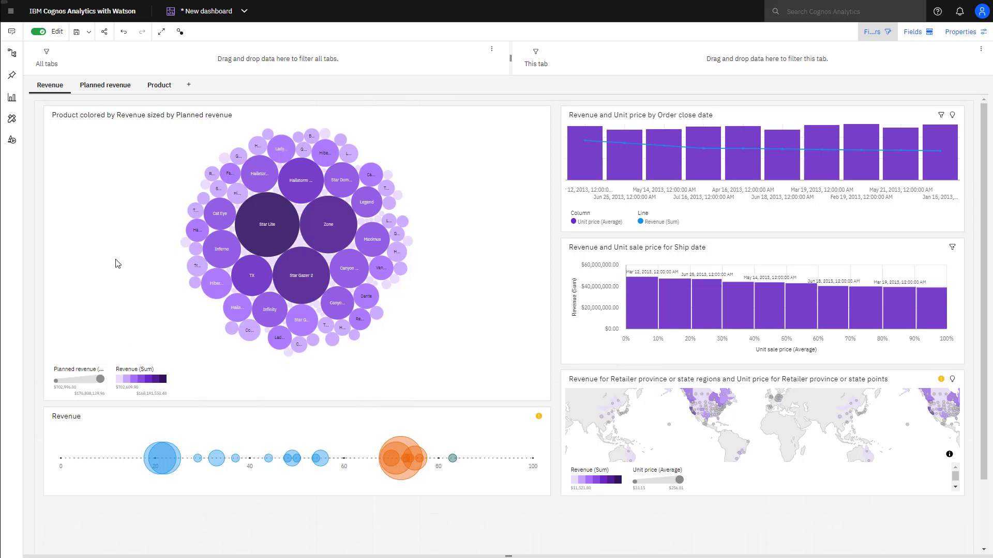
Add a 'This tab' filter on Products > Product set to Course Pro Putter
{"action": "left_click", "coordinate": [11, 53]}
{"action": "left_click", "coordinate": [43, 199]}
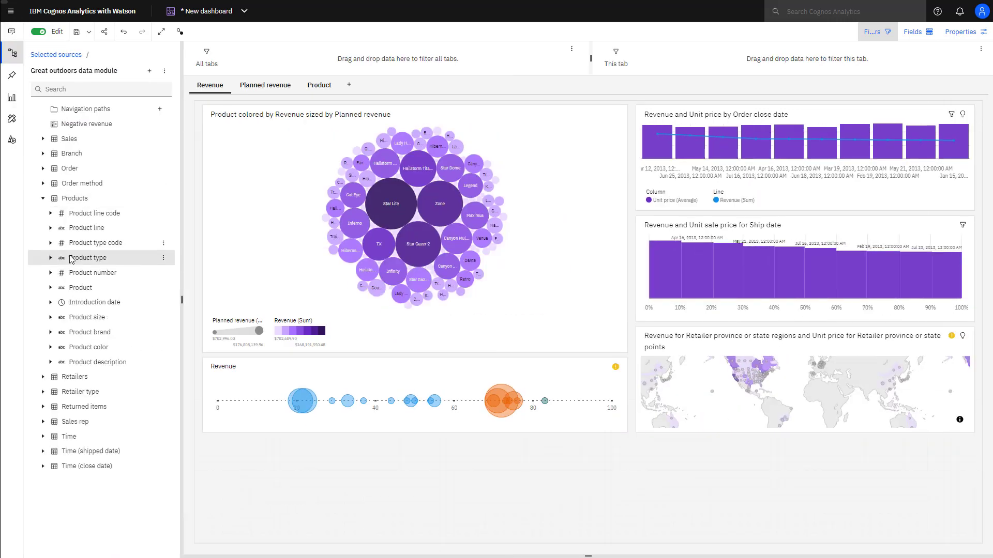
{"action": "left_click_drag", "start_coordinate": [80, 288], "coordinate": [626, 63]}
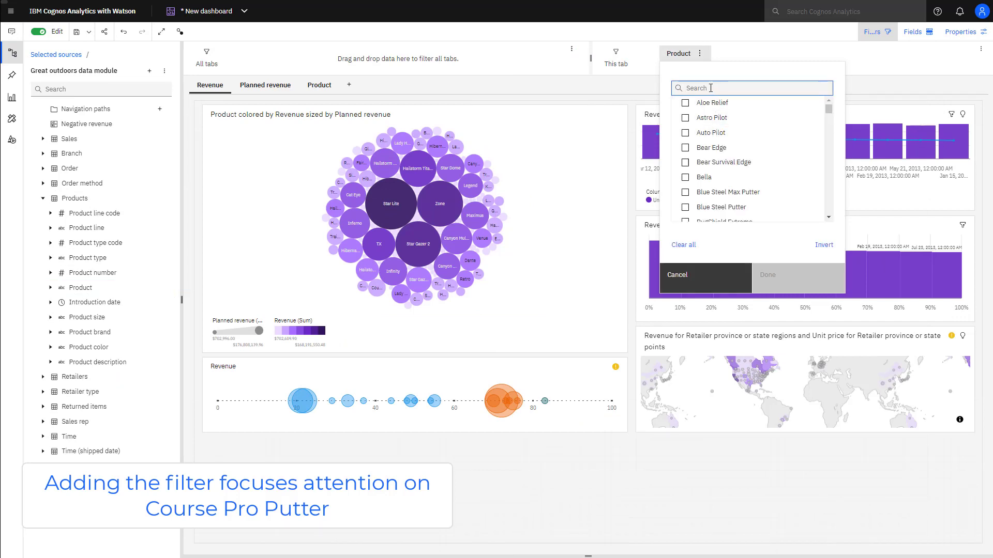
{"action": "type", "text": "COURSE"}
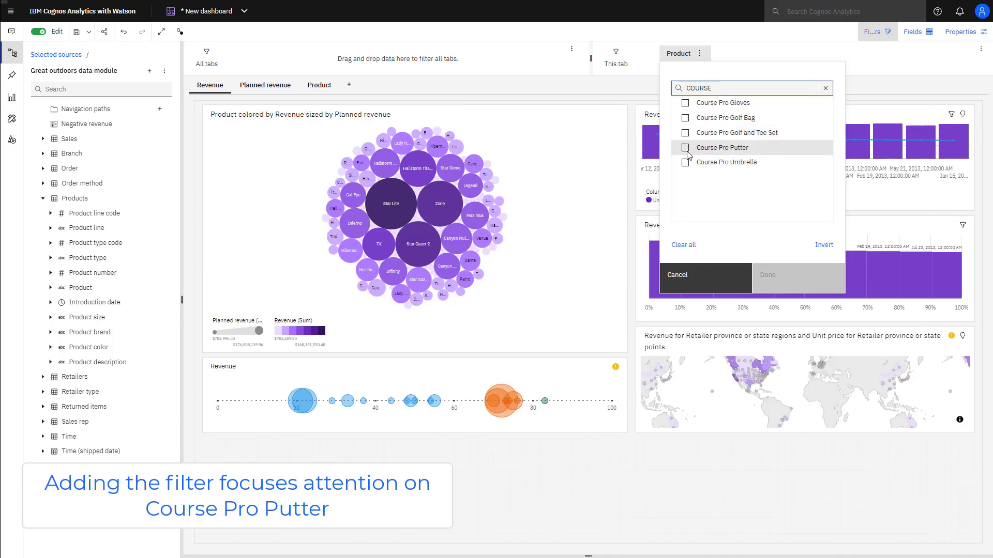
{"action": "left_click", "coordinate": [721, 148]}
{"action": "left_click", "coordinate": [759, 278]}
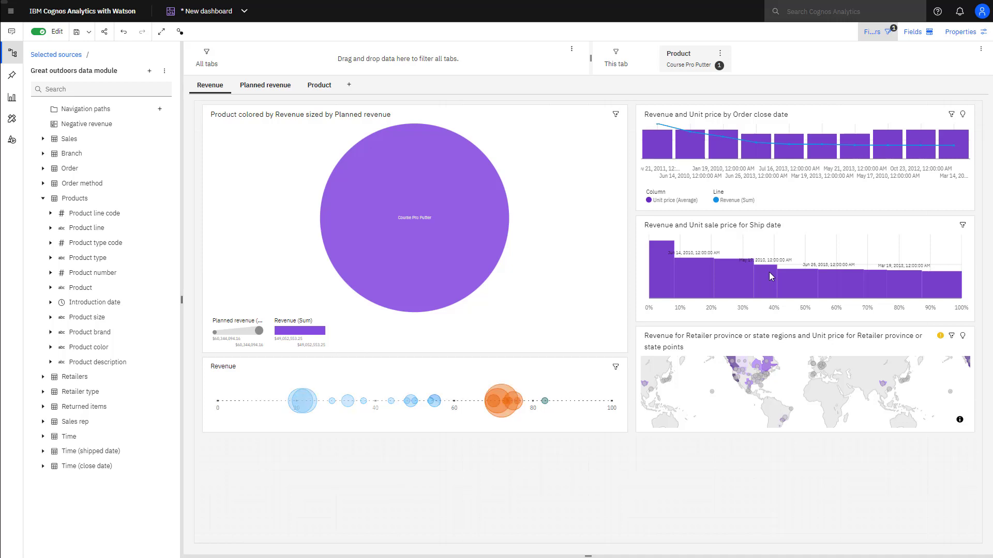
{"action": "left_click", "coordinate": [608, 427]}
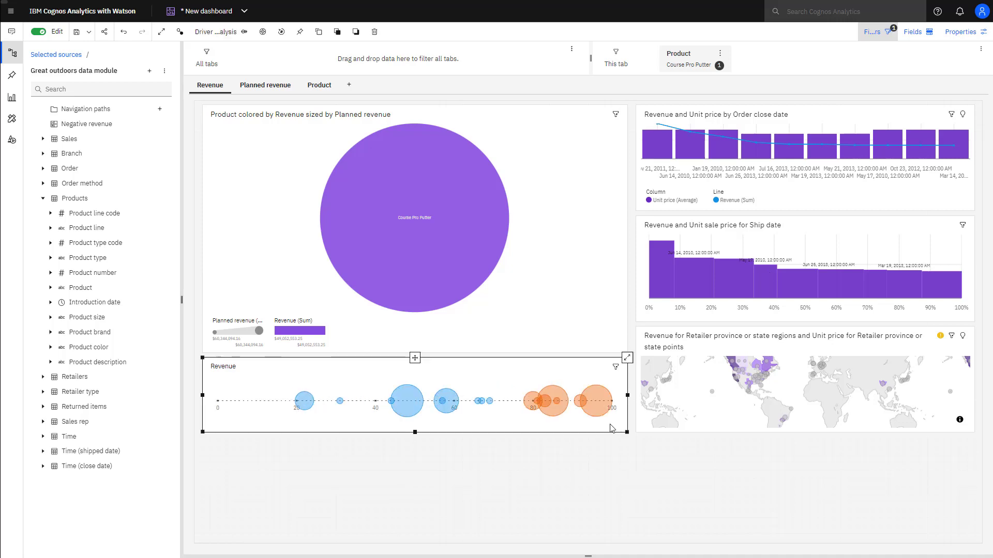